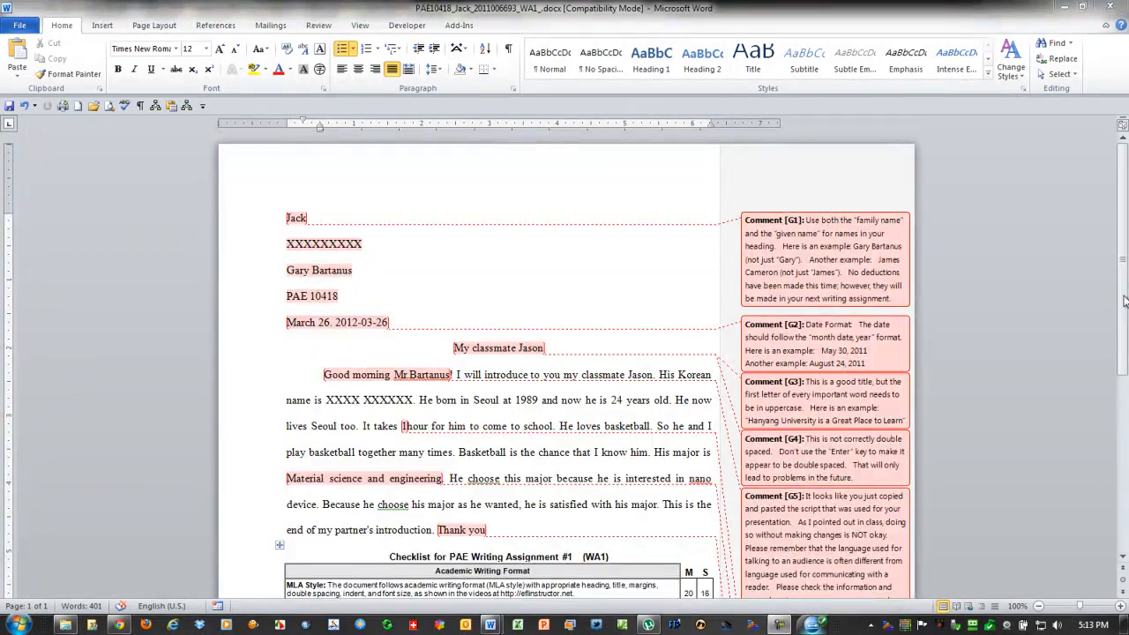
Close the marked paper without saving its changes, and reopen the student's WA1 document from the PAE10418attach folder
{"action": "left_click_drag", "start_coordinate": [1118, 499], "coordinate": [1118, 287]}
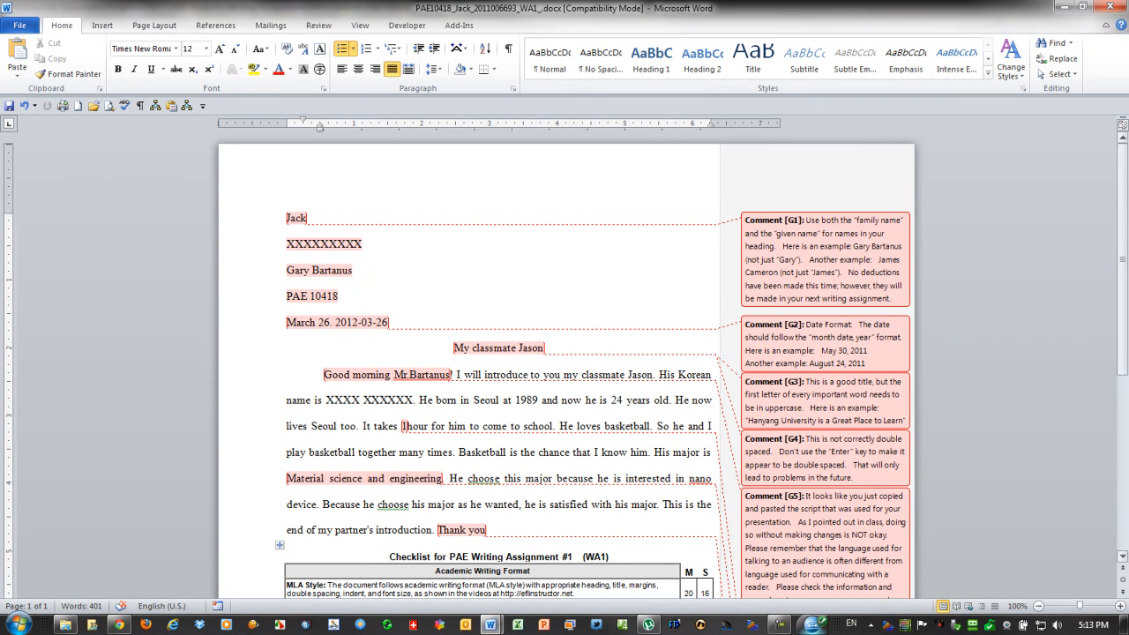
{"action": "left_click", "coordinate": [1109, 6]}
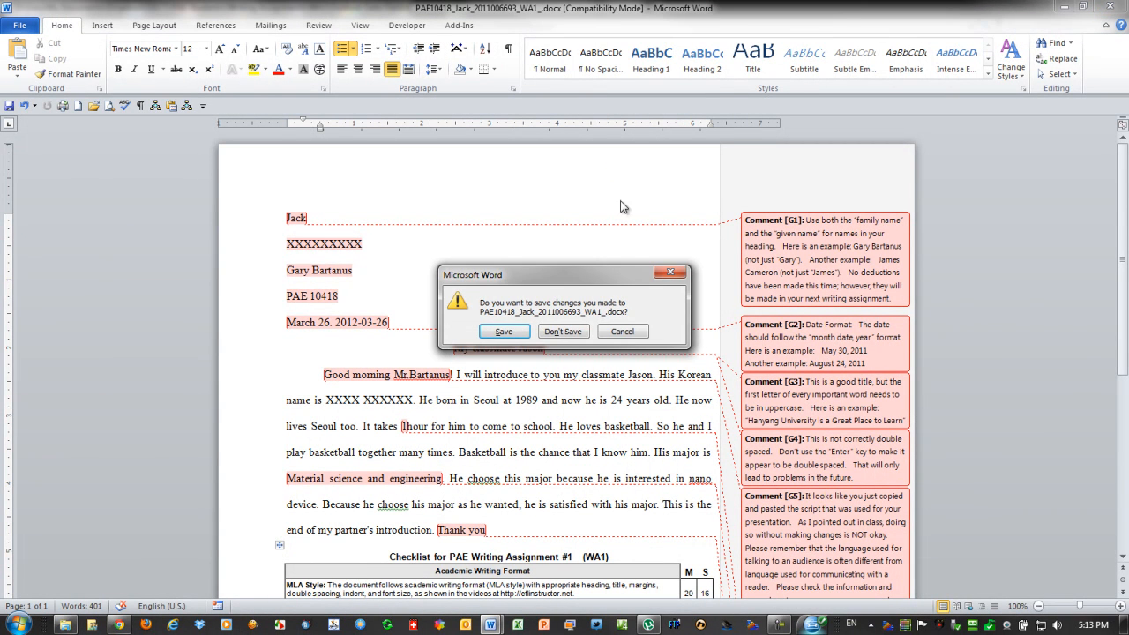
{"action": "left_click", "coordinate": [563, 331]}
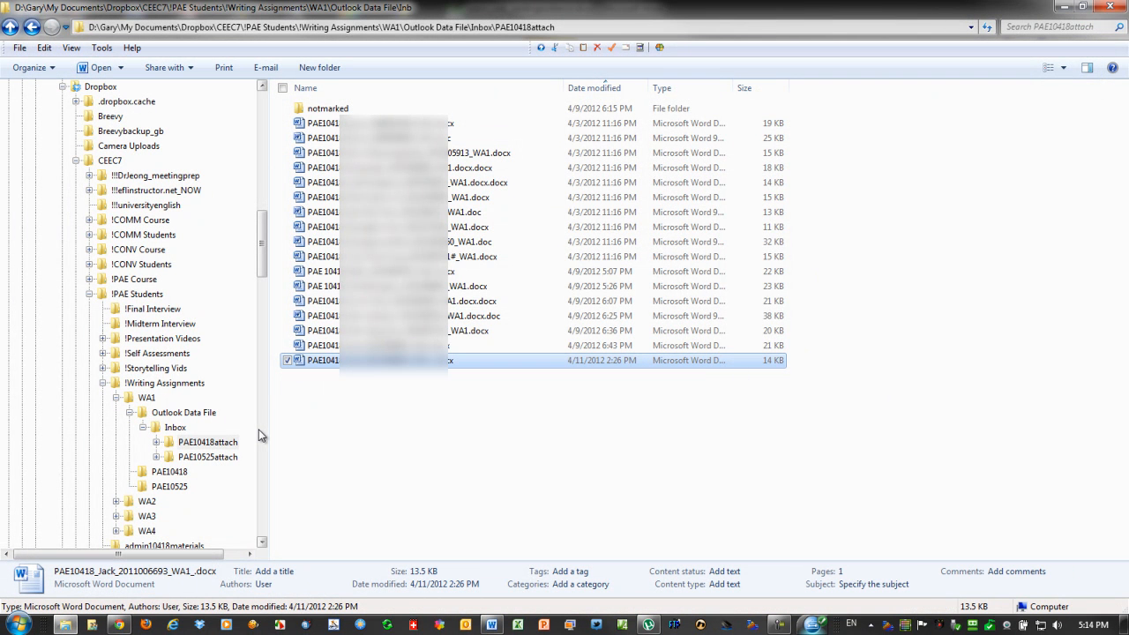
{"action": "double_click", "coordinate": [347, 362]}
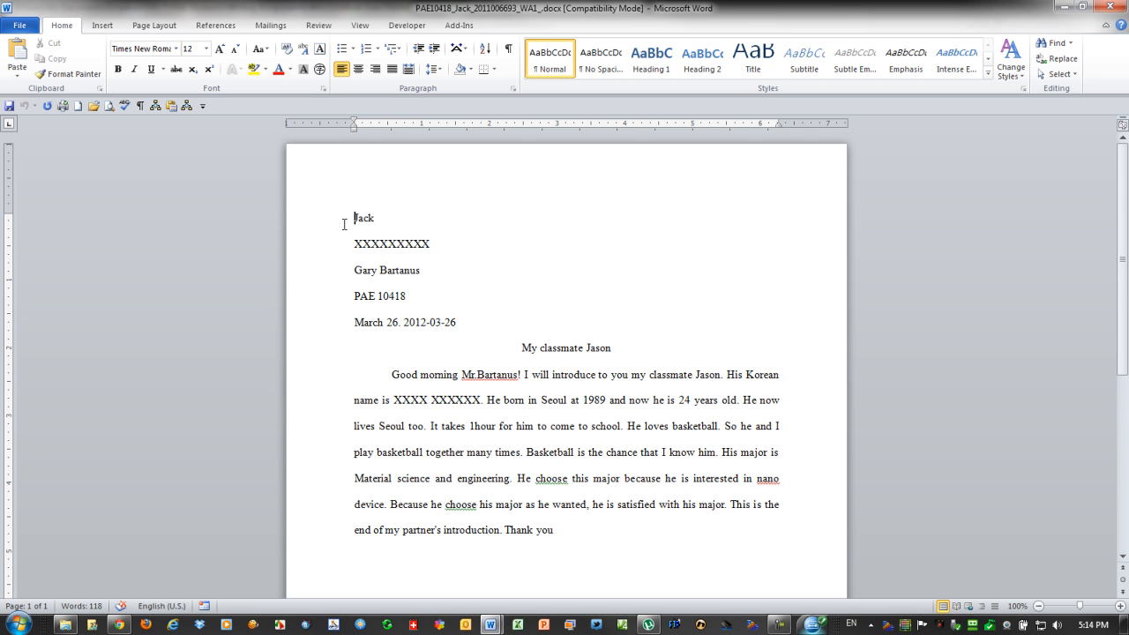
Insert the "Checklist for PAE Writing Assignment #1 (WA1)" grading table below the essay text
{"action": "scroll", "coordinate": [596, 441], "scroll_direction": "down", "scroll_amount": 2}
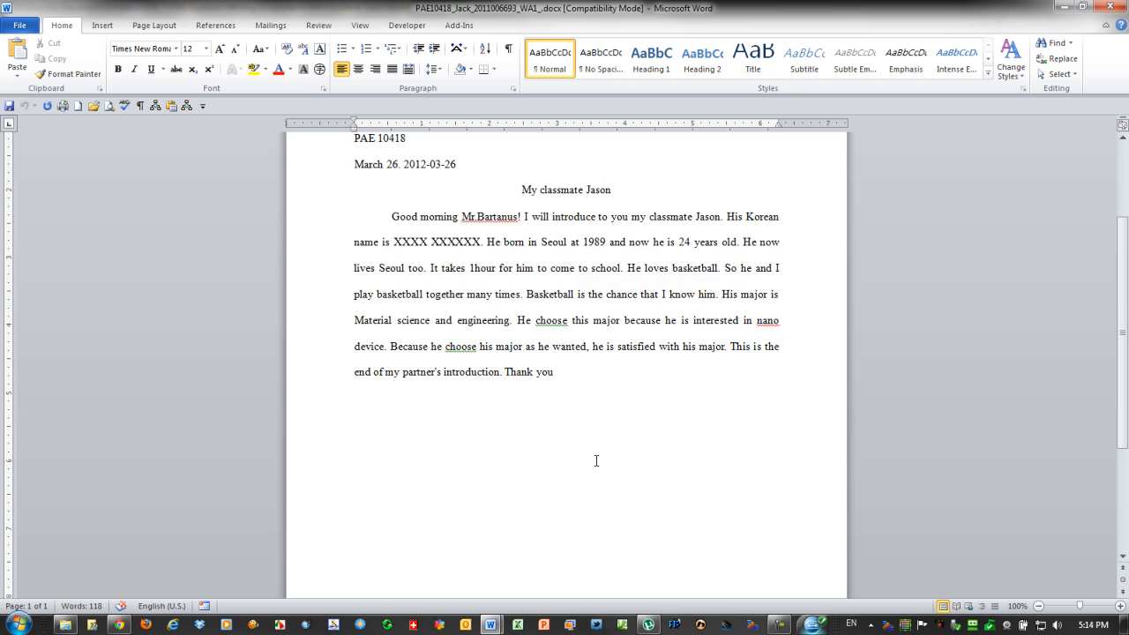
{"action": "scroll", "coordinate": [596, 441], "scroll_direction": "up", "scroll_amount": 2}
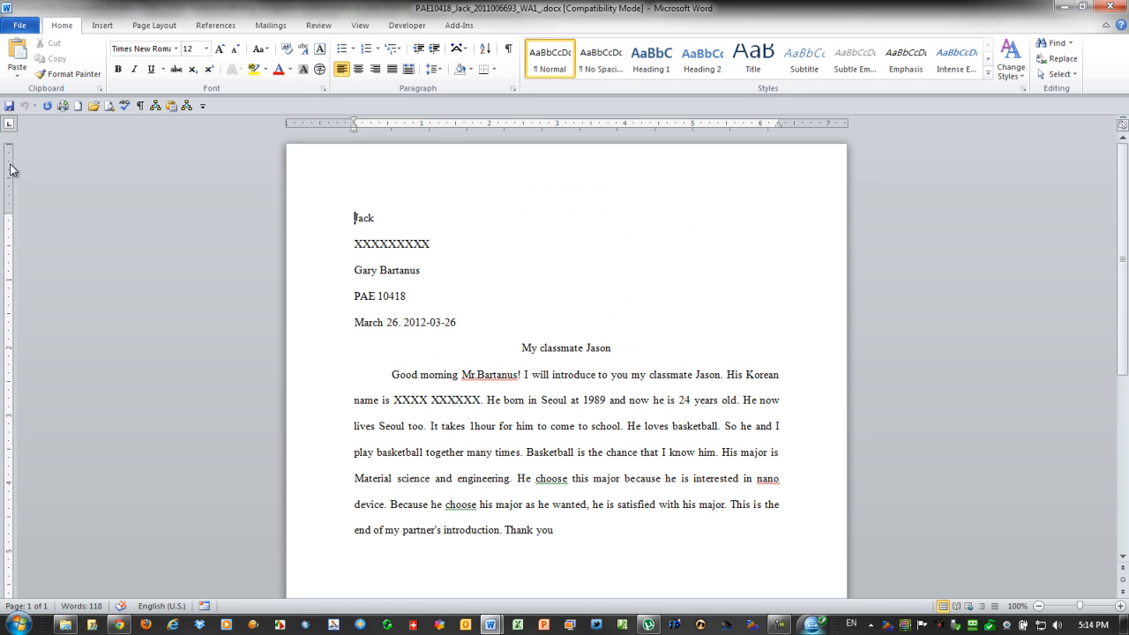
{"action": "left_click", "coordinate": [150, 108]}
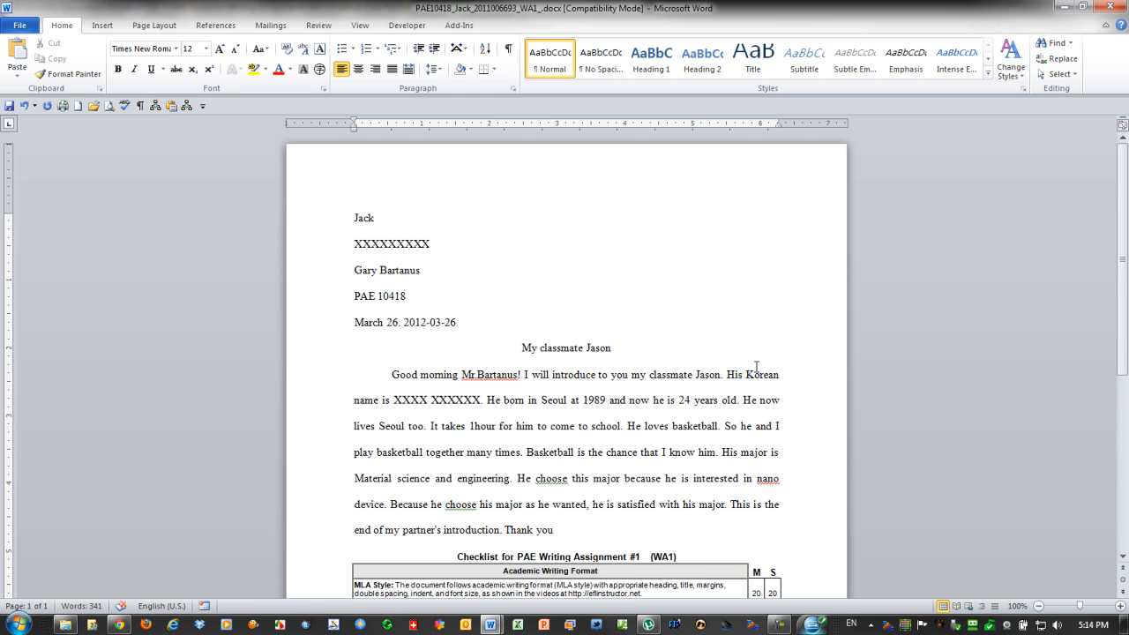
{"action": "scroll", "coordinate": [701, 344], "scroll_direction": "down", "scroll_amount": 4}
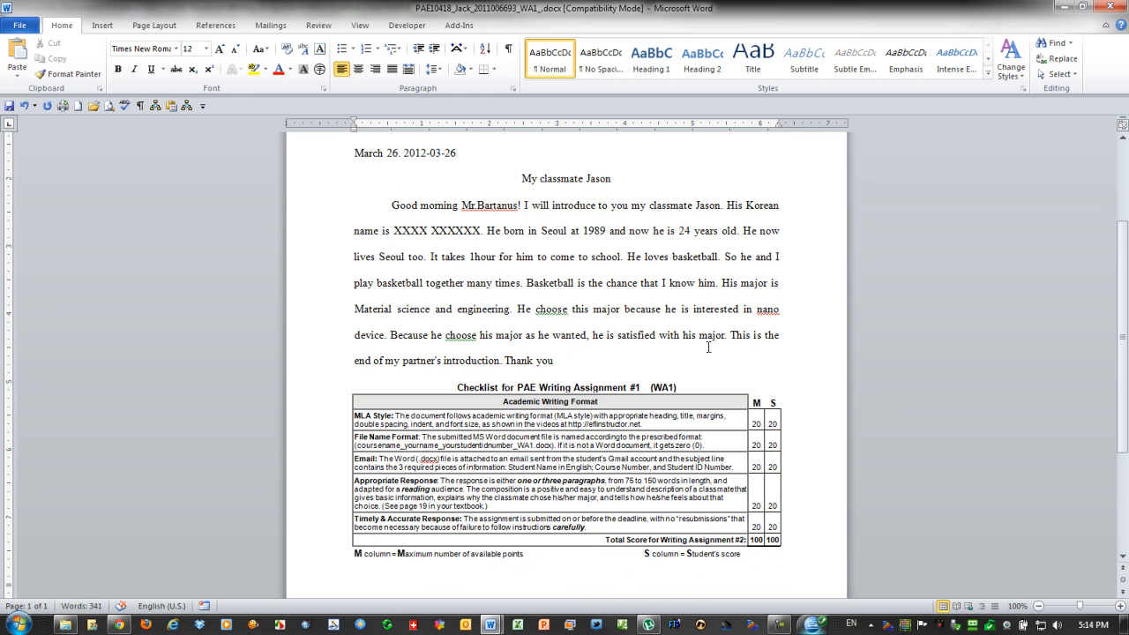
{"action": "scroll", "coordinate": [708, 347], "scroll_direction": "up", "scroll_amount": 3}
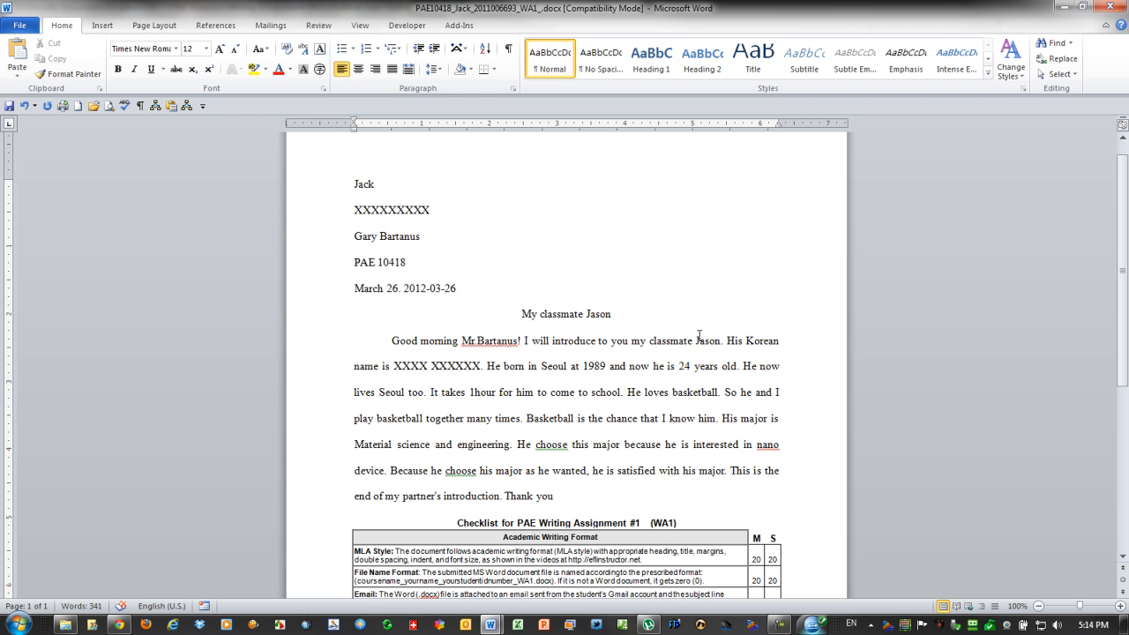
Attach a comment to the student-name line and expand the "fullname" shortcut into the family-name and given-name feedback
{"action": "left_click", "coordinate": [302, 191]}
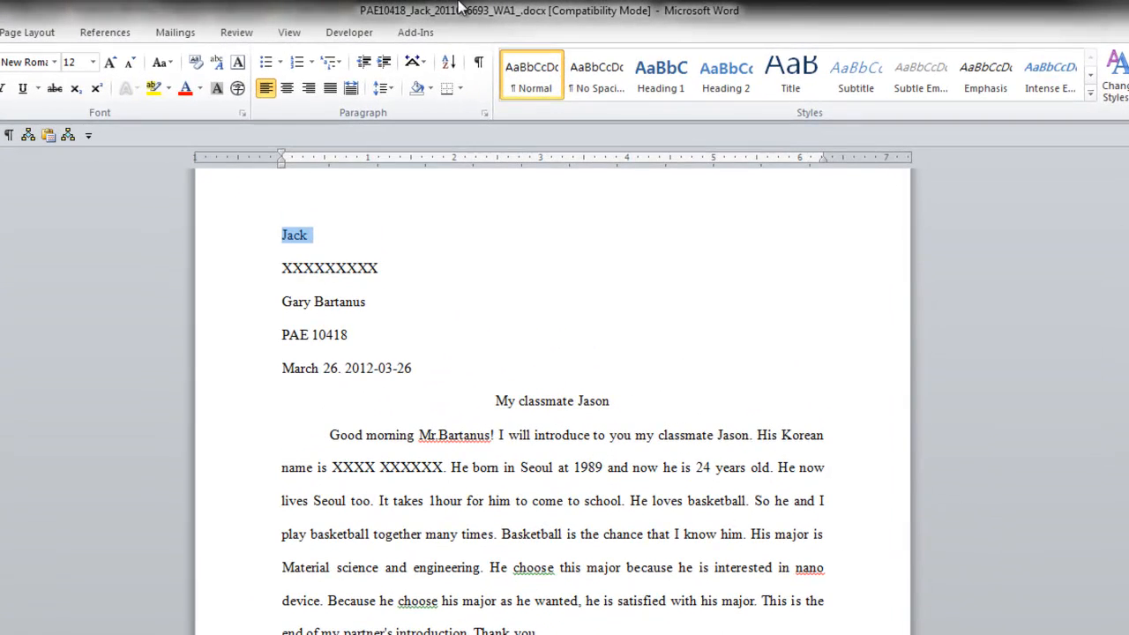
{"action": "left_click", "coordinate": [236, 35]}
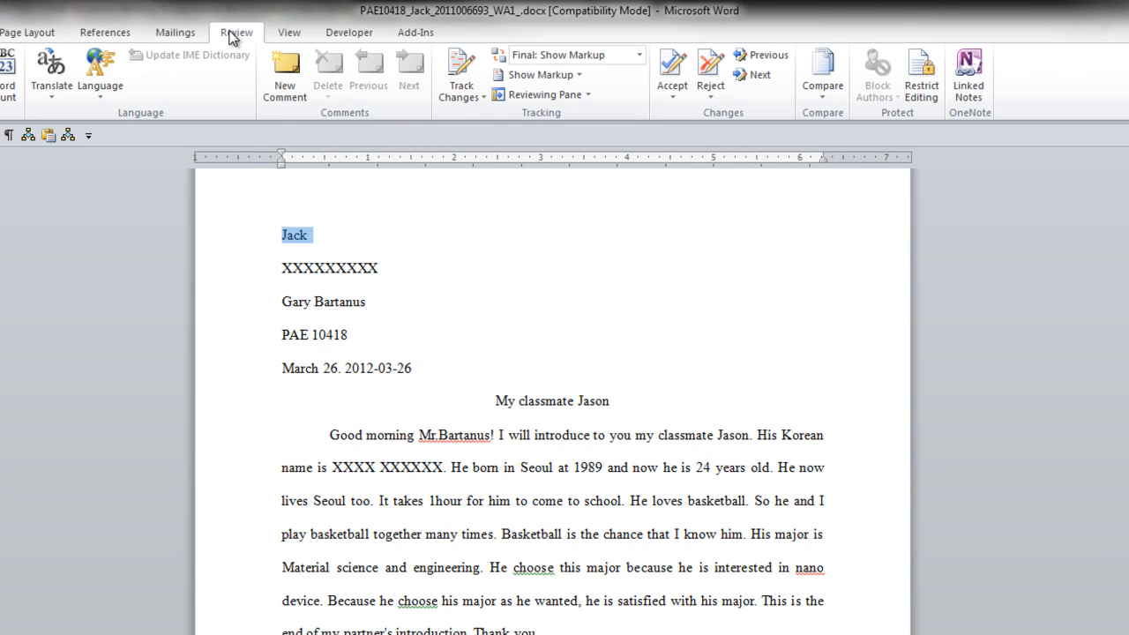
{"action": "left_click", "coordinate": [284, 61]}
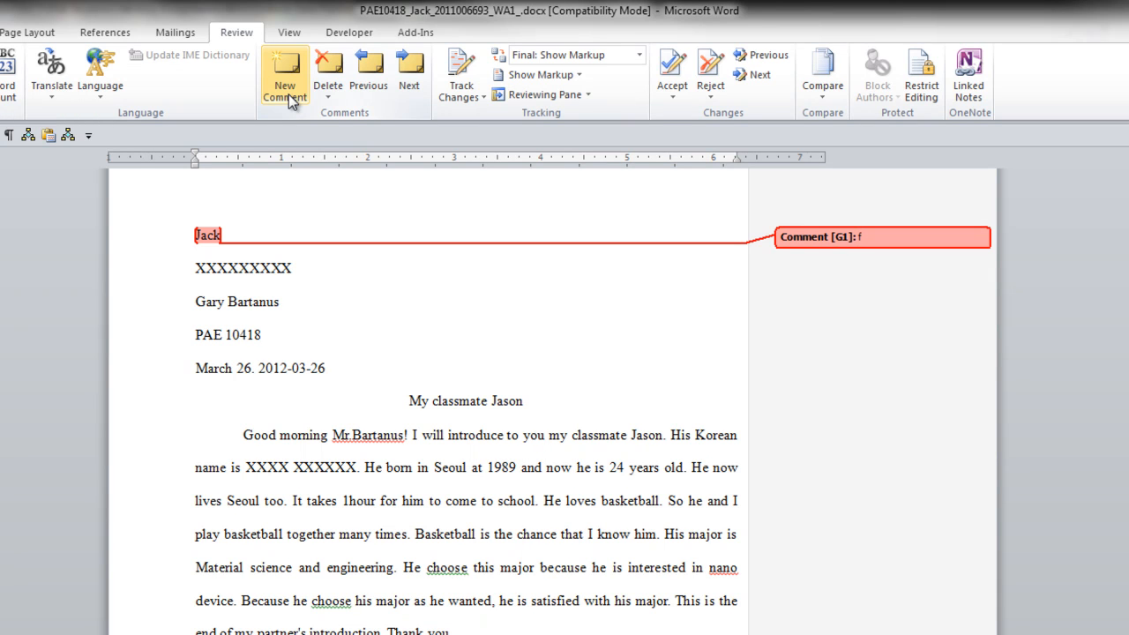
{"action": "type", "text": "fullname"}
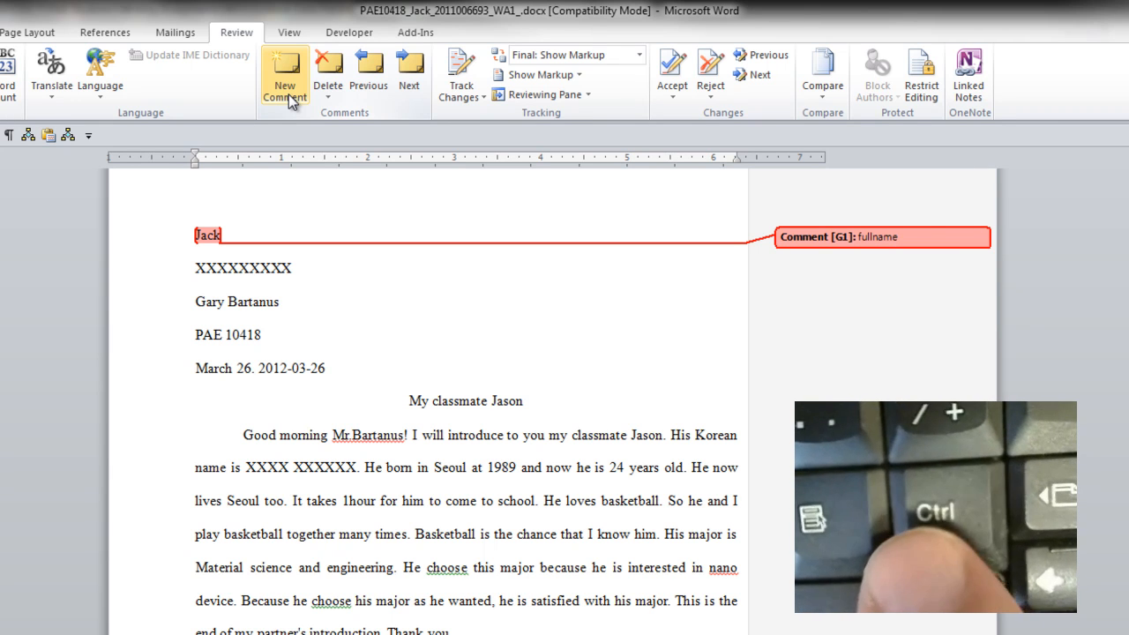
{"action": "key", "text": "ctrl"}
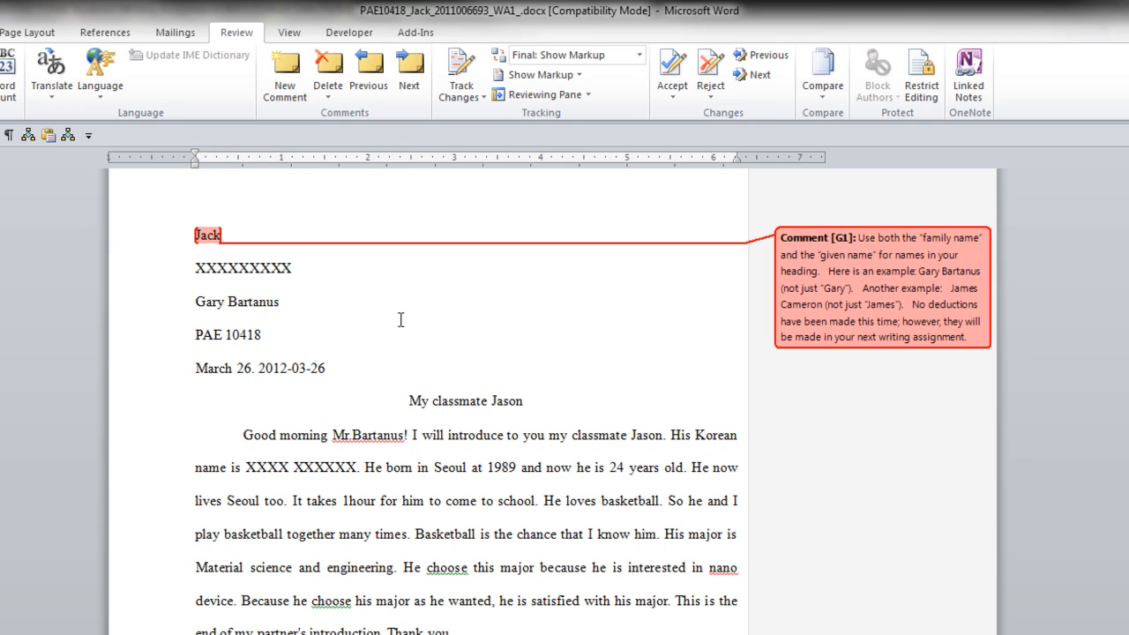
Attach a comment to the date line "March 26. 2012-03-26" and expand the "df" shortcut into the Date Format feedback
{"action": "left_click", "coordinate": [134, 375]}
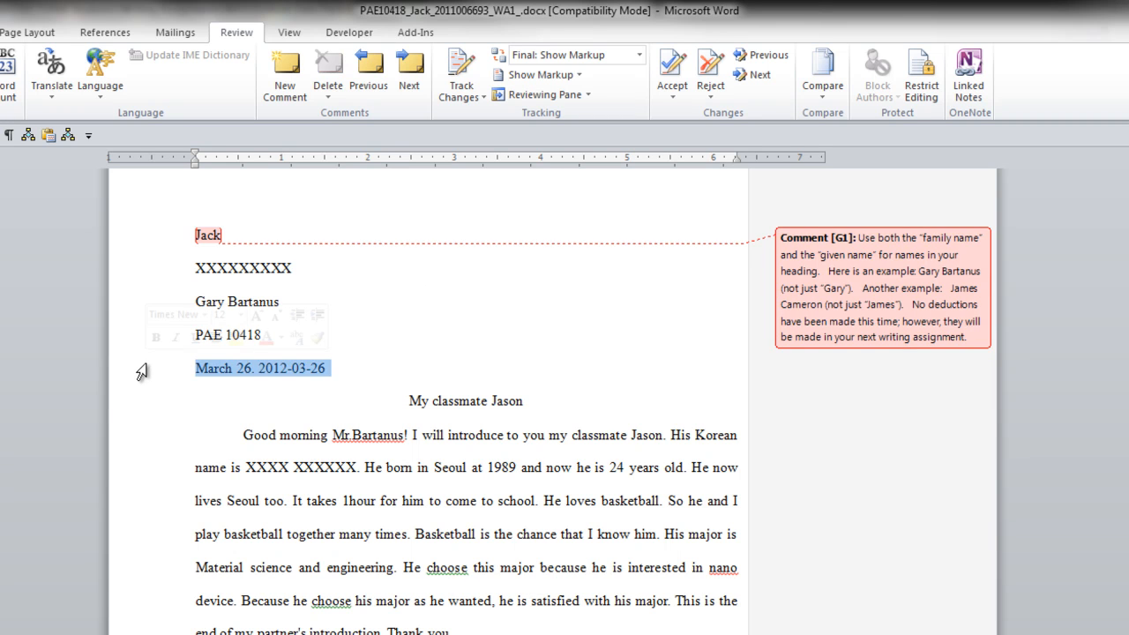
{"action": "left_click", "coordinate": [283, 62]}
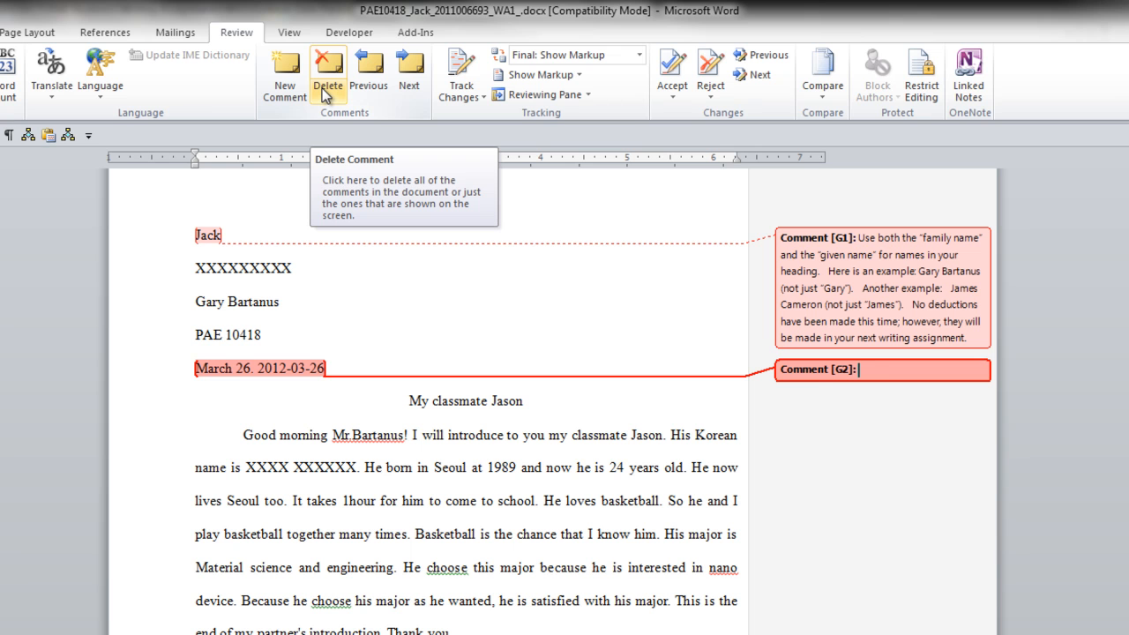
{"action": "type", "text": "d"}
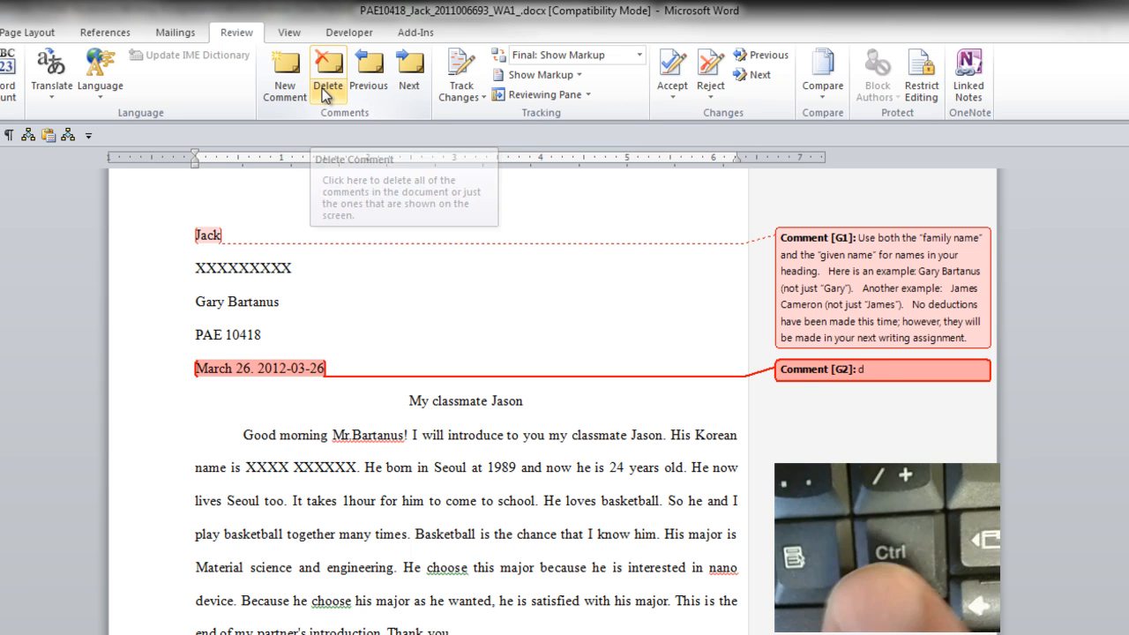
{"action": "type", "text": "f"}
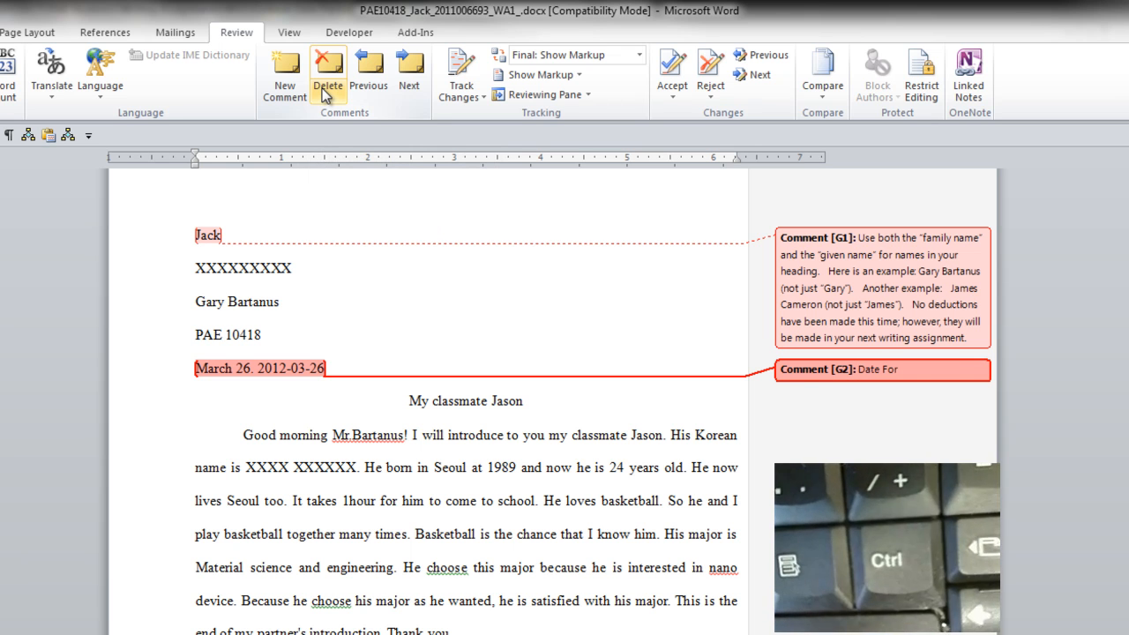
{"action": "key", "text": "ctrl"}
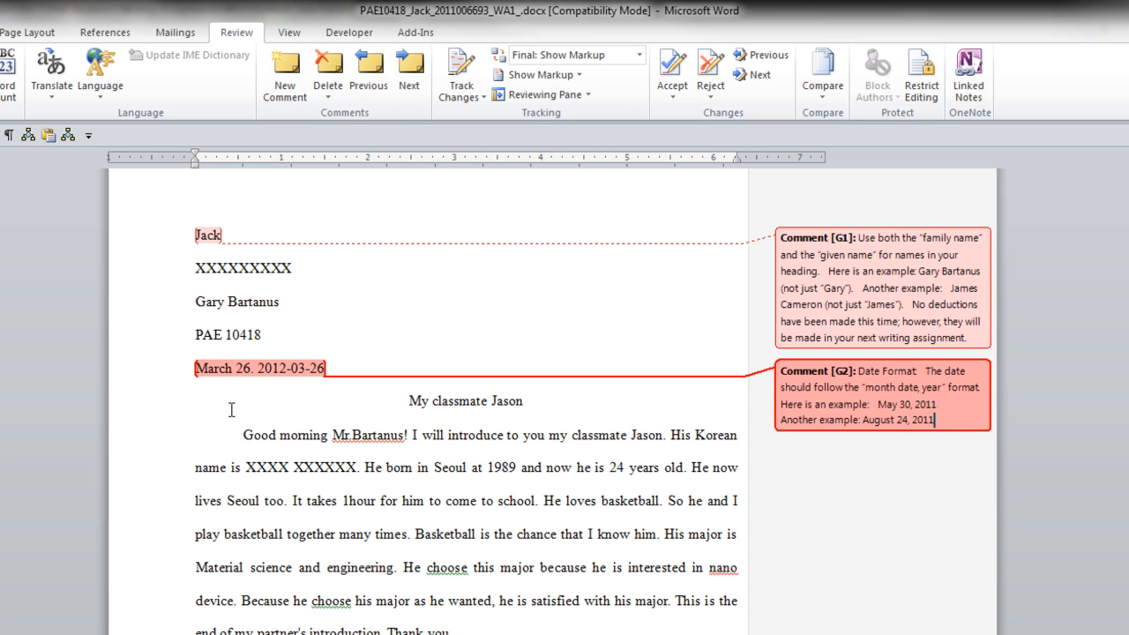
Attach a comment to the essay title and expand the "t2" shortcut into the feedback on uppercase first letters
{"action": "left_click", "coordinate": [161, 404]}
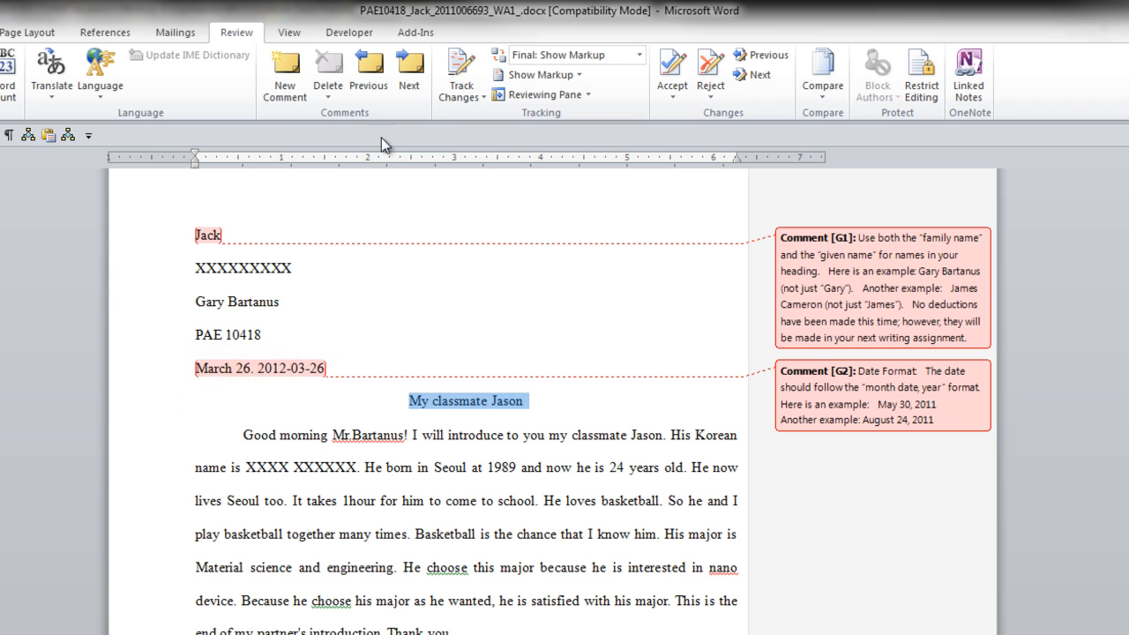
{"action": "left_click", "coordinate": [286, 73]}
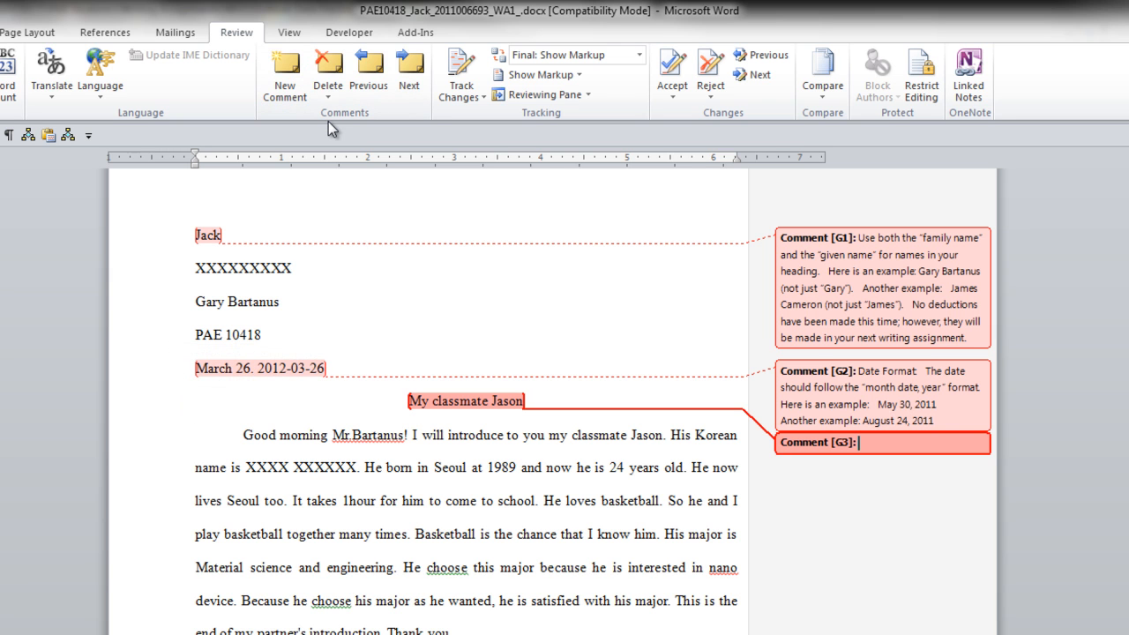
{"action": "type", "text": "t2"}
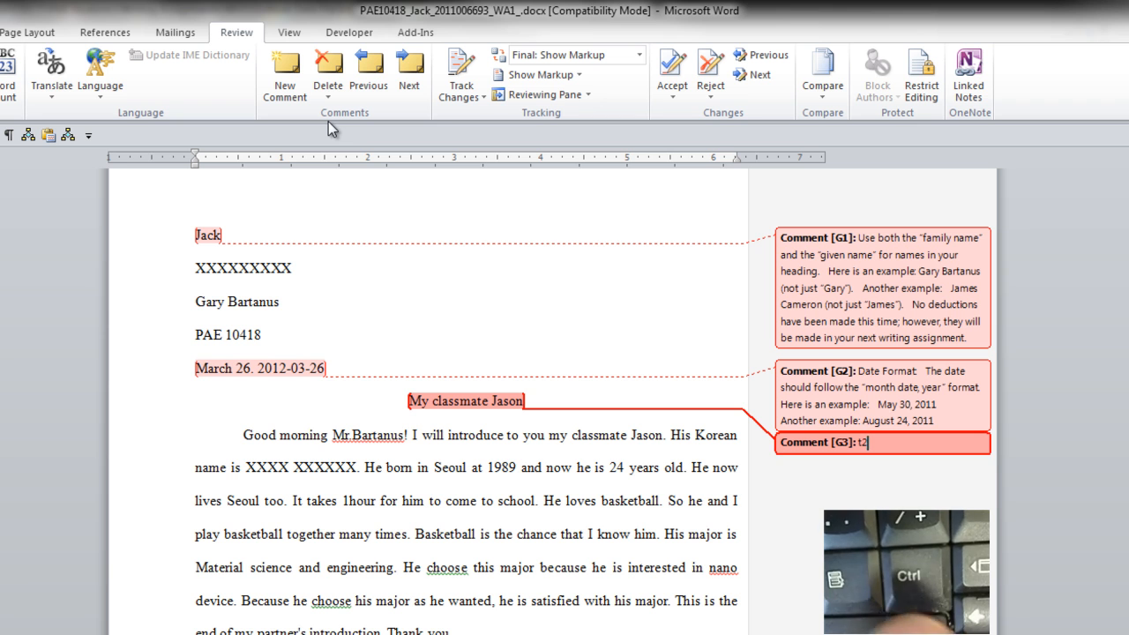
{"action": "key", "text": "ctrl"}
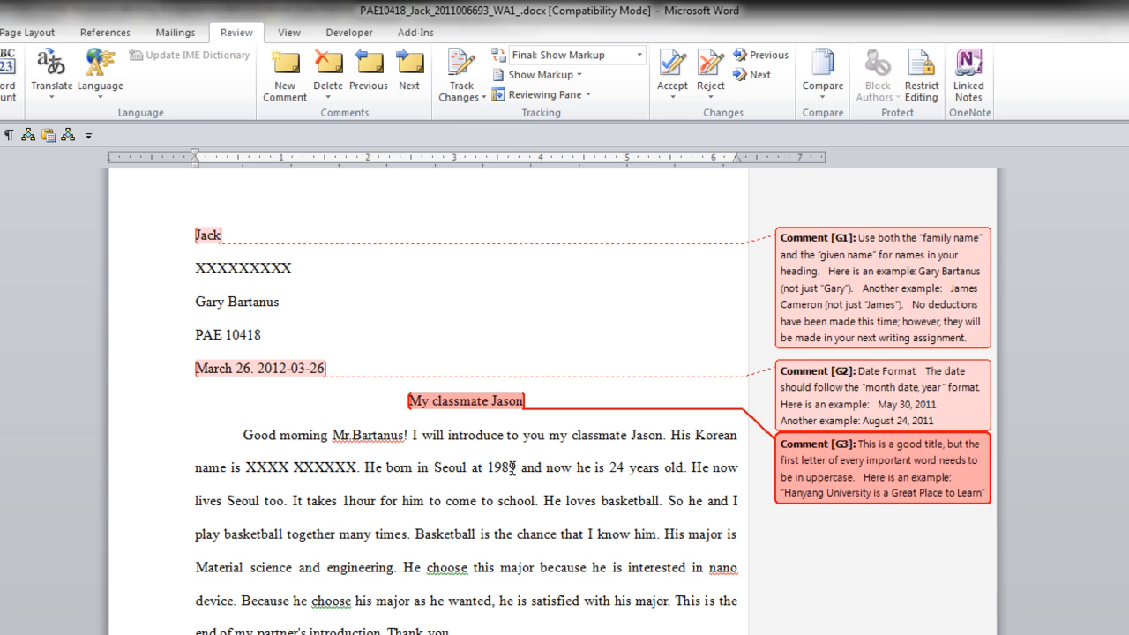
Attach one comment to the whole heading and title, expanding the "ds" shortcut into the feedback on incorrect double spacing
{"action": "left_click_drag", "start_coordinate": [194, 233], "coordinate": [559, 394]}
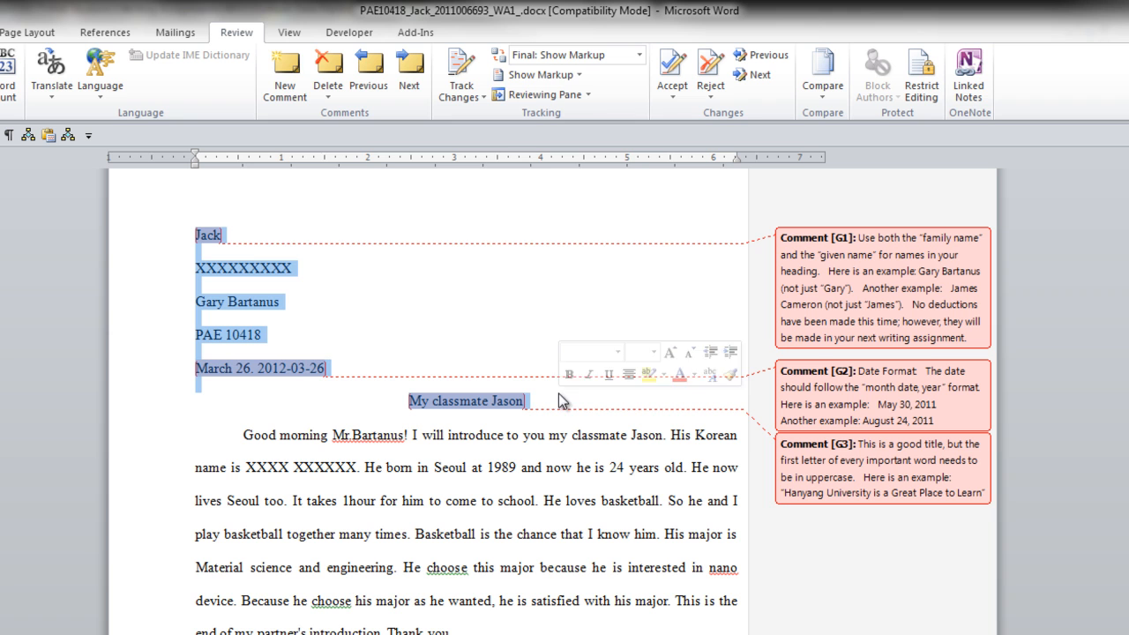
{"action": "left_click", "coordinate": [279, 65]}
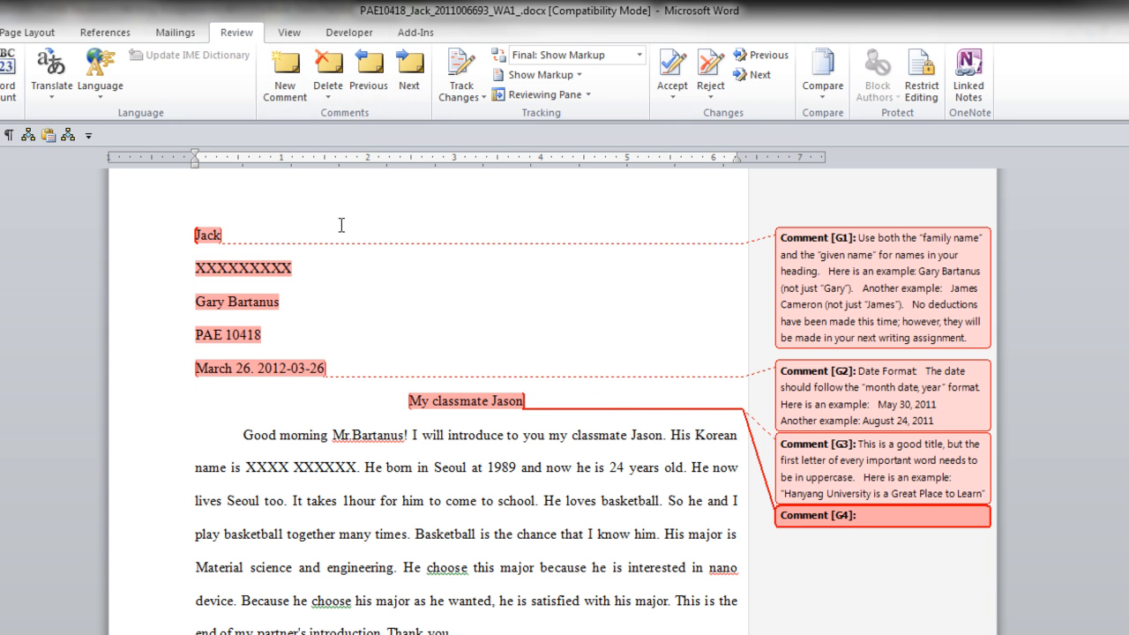
{"action": "type", "text": "ds"}
{"action": "key", "text": "BackSpace"}
{"action": "key", "text": "BackSpace"}
{"action": "type", "text": "This is not correctly double spaced.  Don't use the \"Enter\" key to make it appear to be double spaced.  That will only lead to problems in the future."}
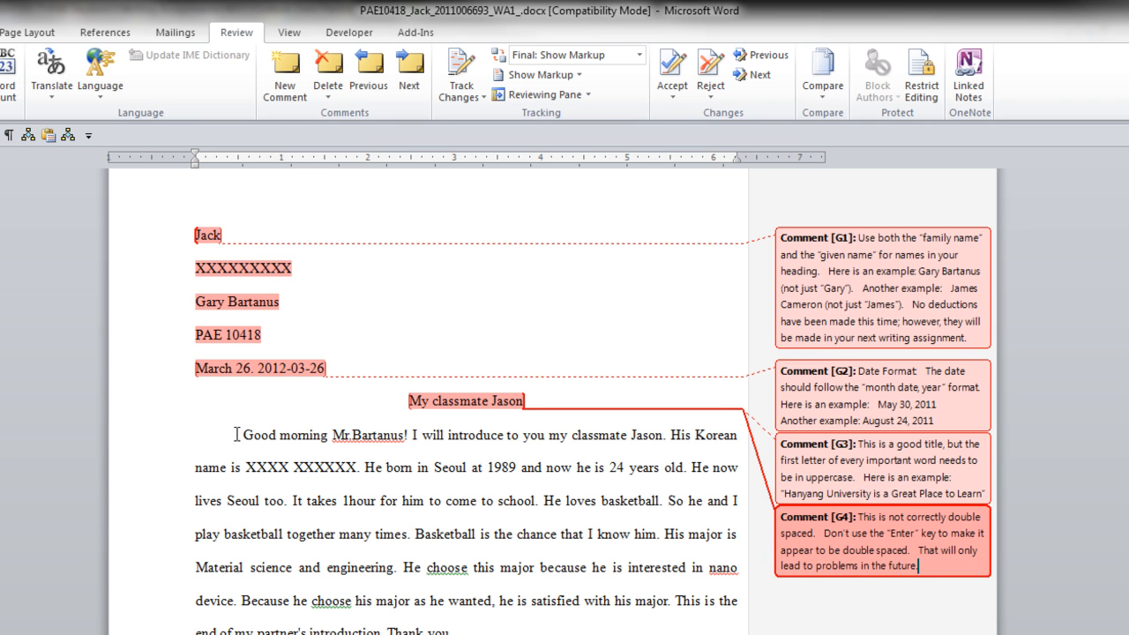
Attach a comment to the greeting that opens the paragraph and expand the "cp" shortcut into the copied-and-pasted script feedback
{"action": "left_click_drag", "start_coordinate": [241, 436], "coordinate": [407, 435]}
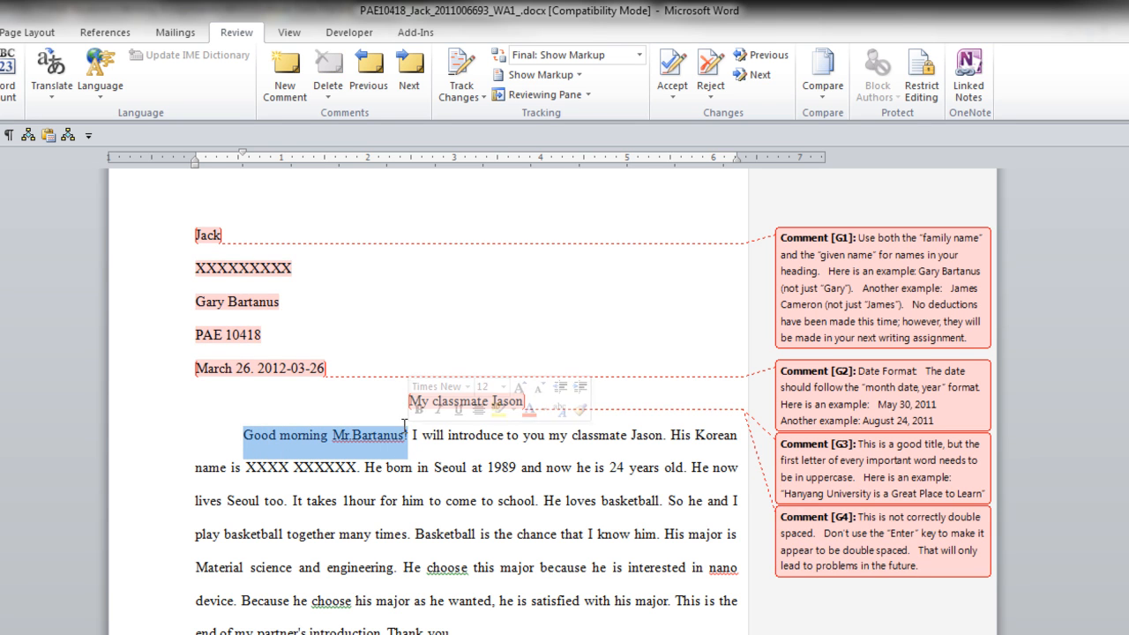
{"action": "left_click", "coordinate": [284, 63]}
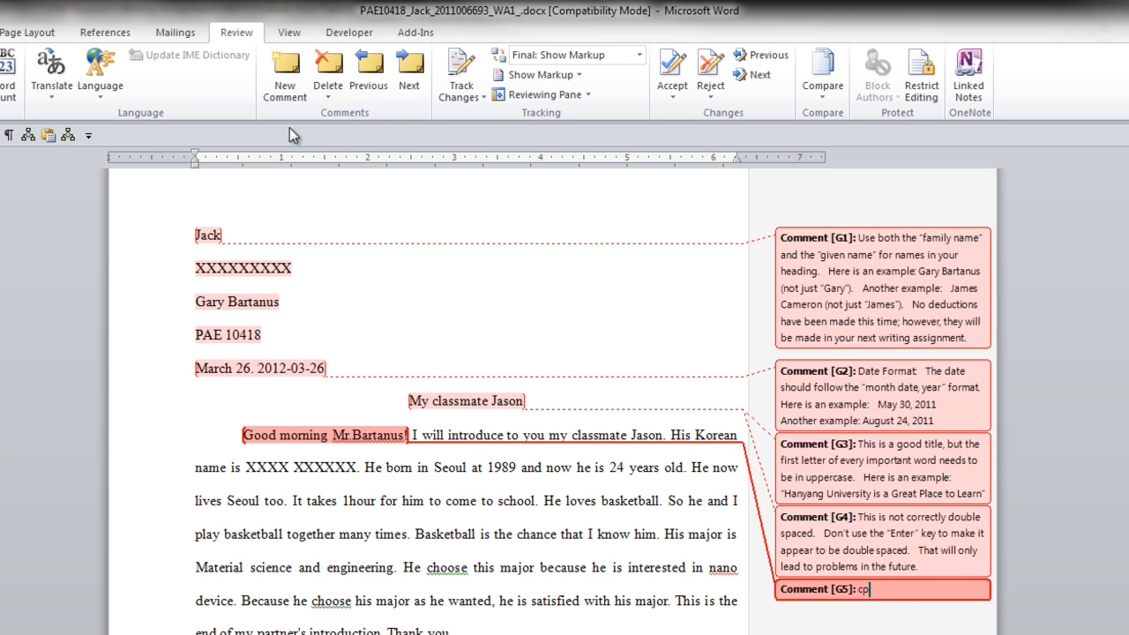
{"action": "type", "text": "cp"}
{"action": "key", "text": "space"}
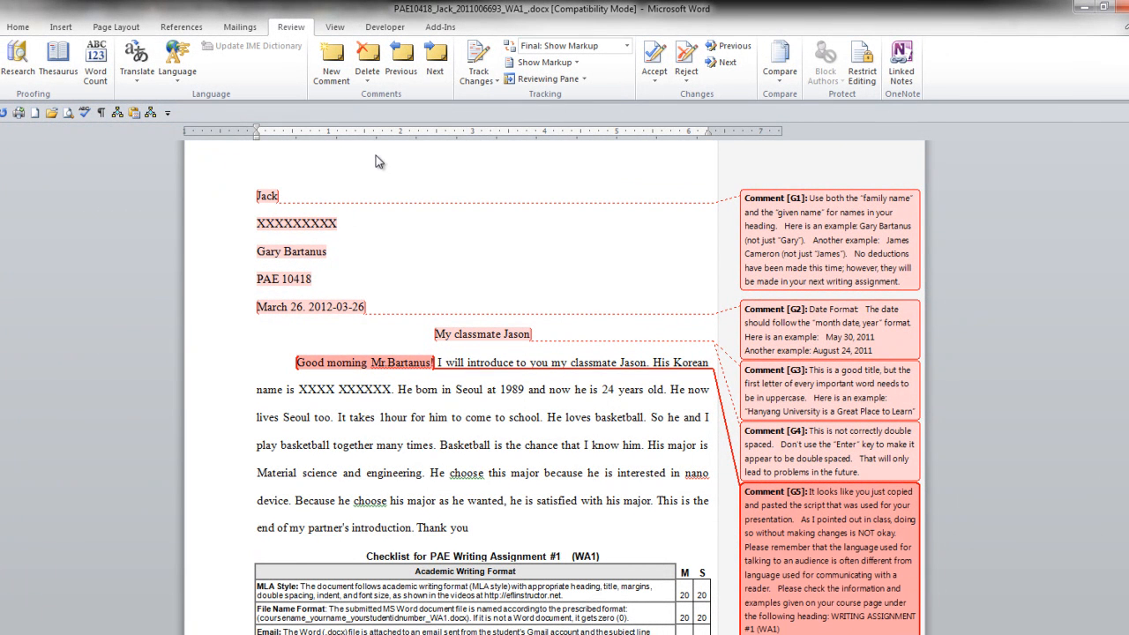
Attach a comment to the digit in "1hour" and expand the "num" shortcut into the feedback on spelling out number words
{"action": "left_click", "coordinate": [458, 416]}
{"action": "scroll", "coordinate": [480, 410], "scroll_direction": "down", "scroll_amount": 1}
{"action": "scroll", "coordinate": [483, 389], "scroll_direction": "down", "scroll_amount": 1}
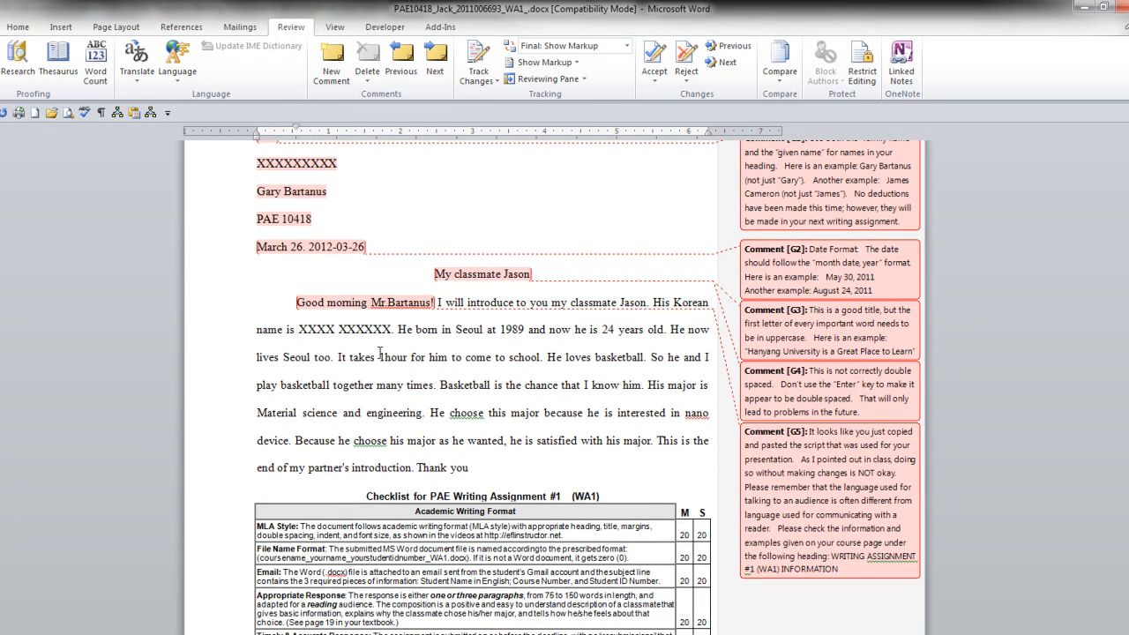
{"action": "left_click_drag", "start_coordinate": [379, 356], "coordinate": [386, 357]}
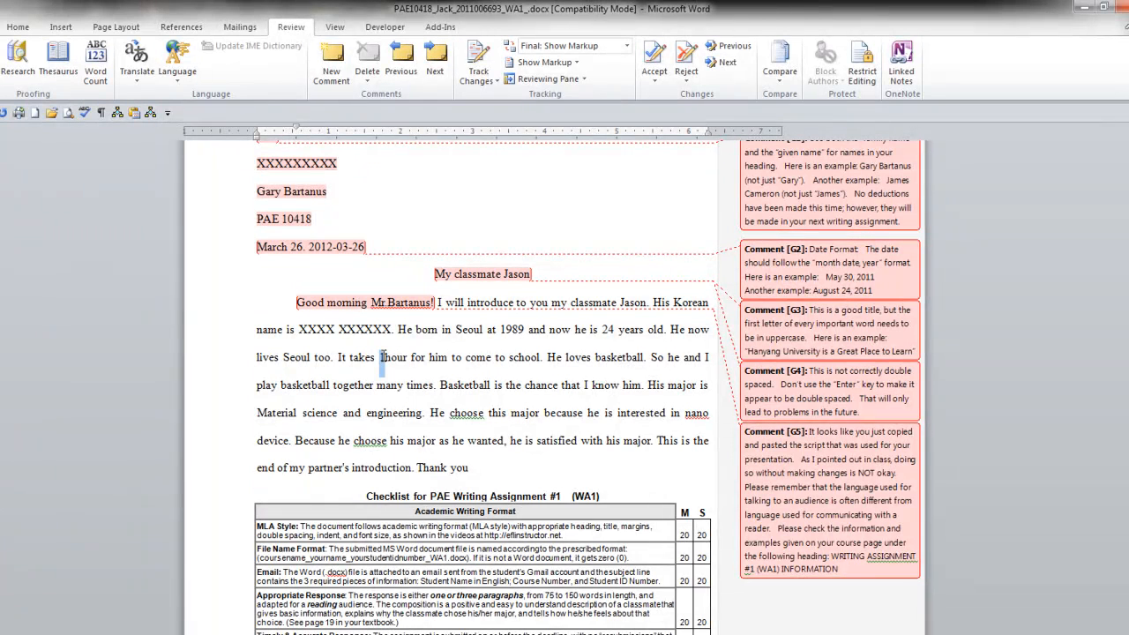
{"action": "left_click", "coordinate": [326, 64]}
{"action": "type", "text": "numIt is better to spell o"}
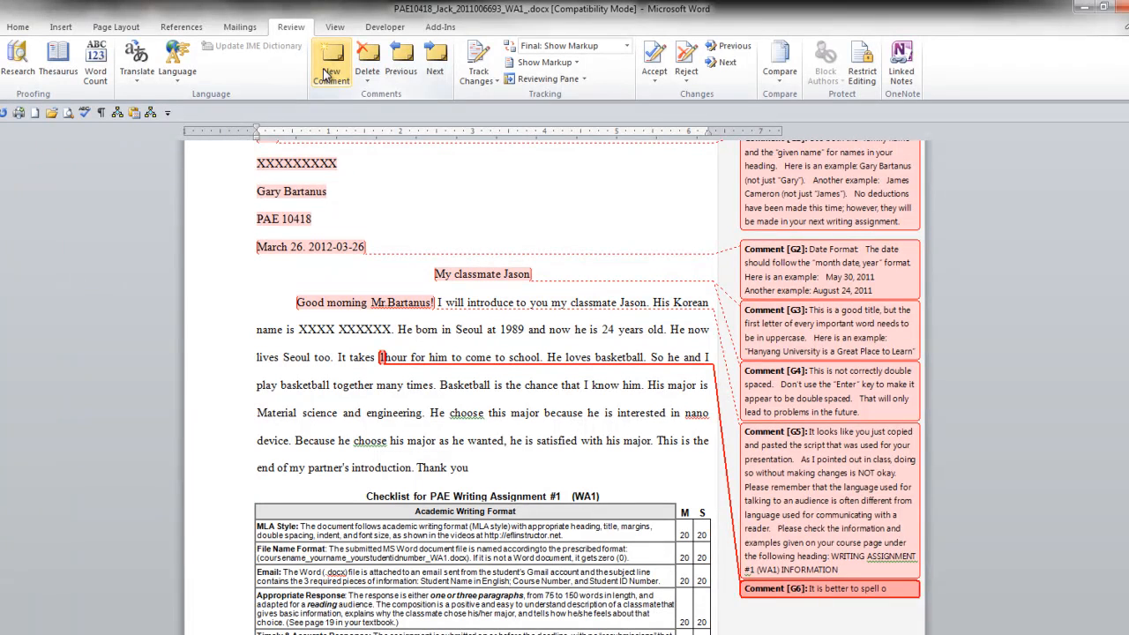
{"action": "type", "text": "ut number words. For example, write \"five\" instead of just typing the digit \"5\"."}
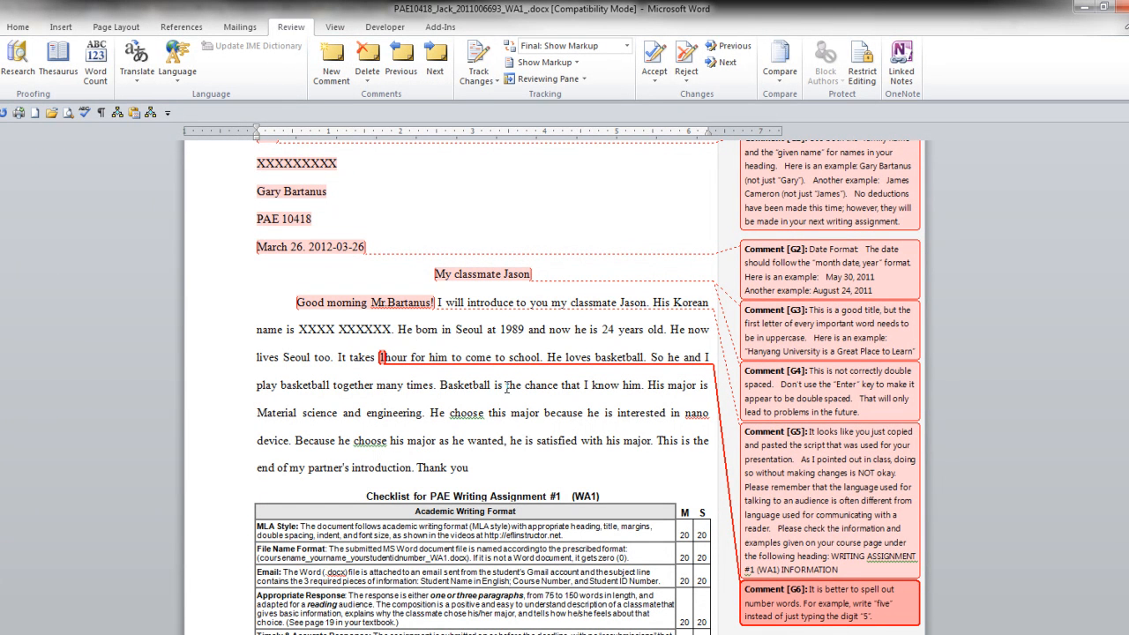
Attach a comment to "Material science and engineering" and insert the feedback on writing proper nouns with an uppercase first character
{"action": "left_click", "coordinate": [506, 387]}
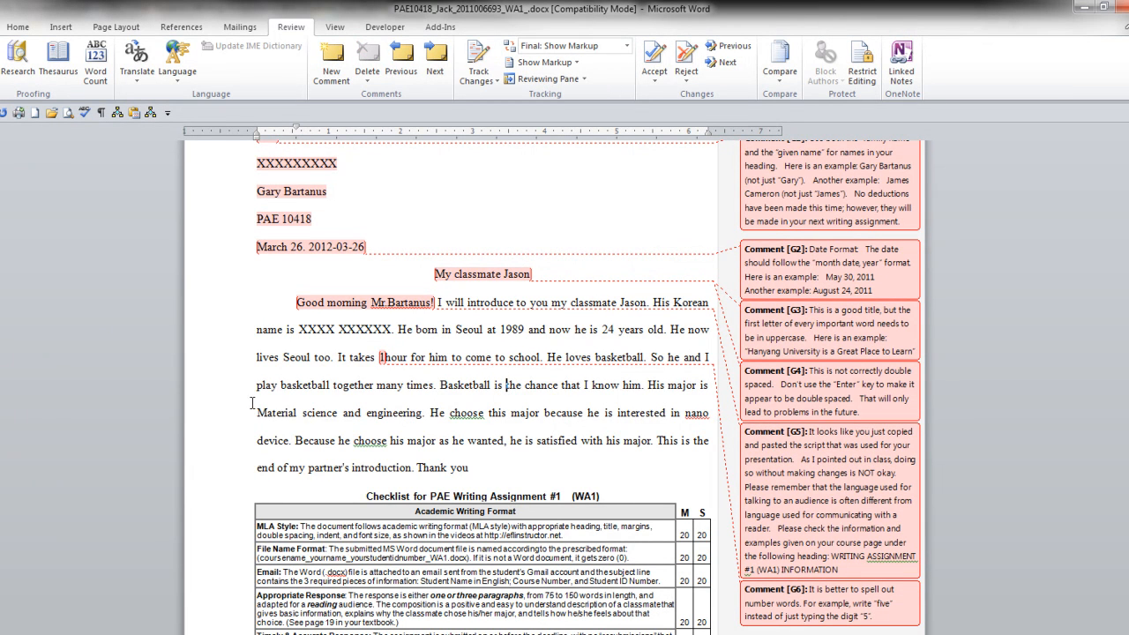
{"action": "left_click_drag", "start_coordinate": [257, 405], "coordinate": [405, 411]}
{"action": "left_click", "coordinate": [296, 411]}
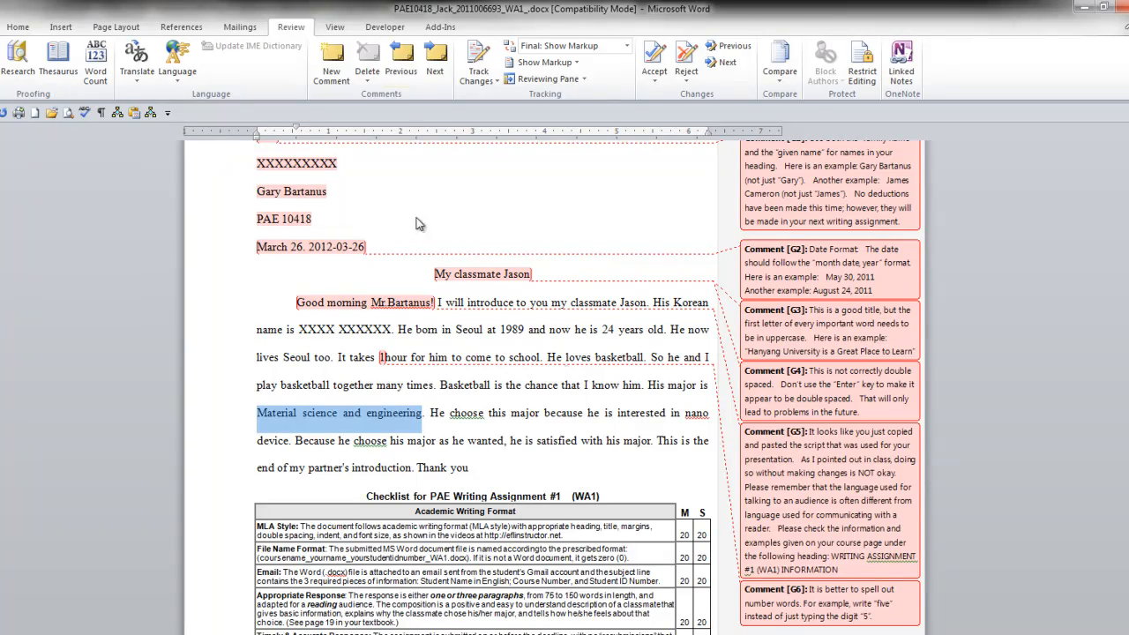
{"action": "left_click", "coordinate": [332, 63]}
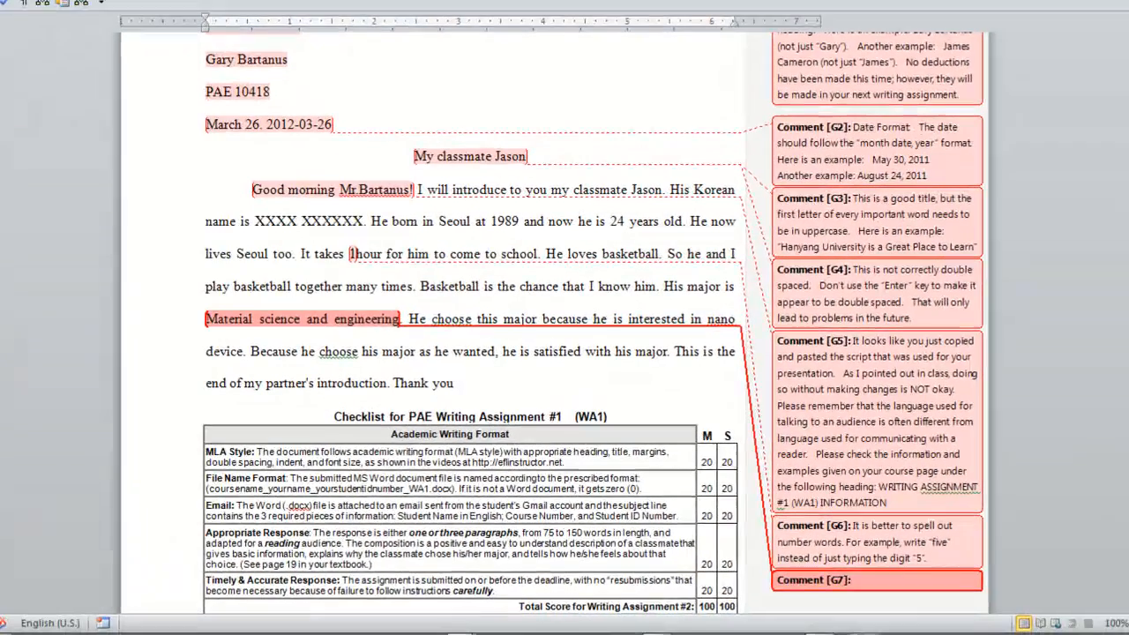
{"action": "type", "text": "Proper nouns (names) should always be written with the first character in uppercase.  For example:"}
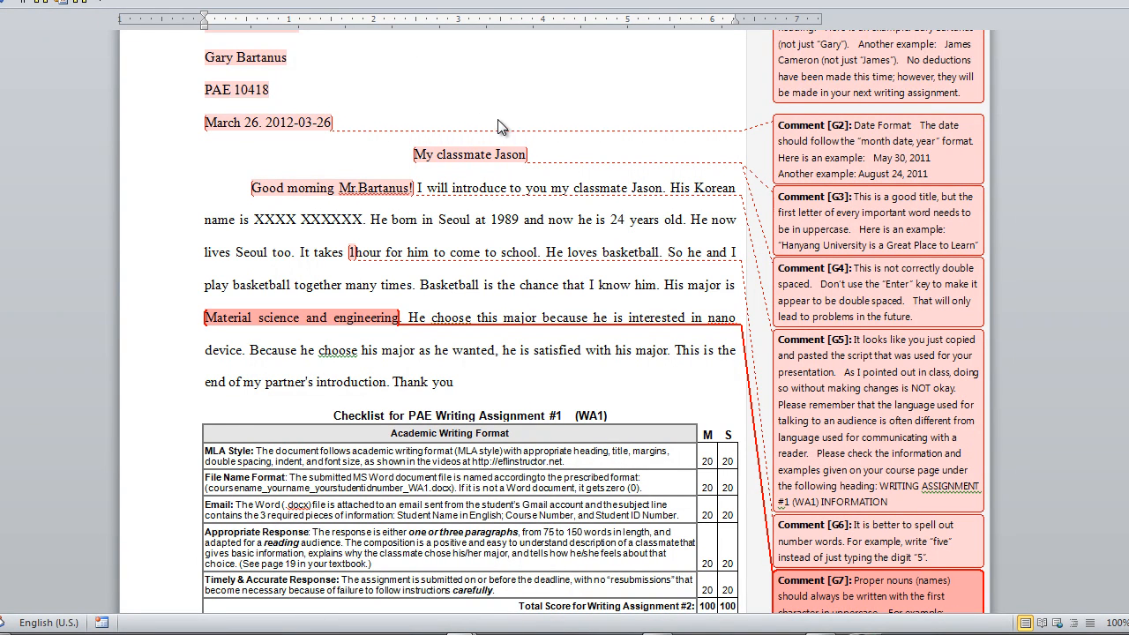
Attach a comment to the closing "Thank you" and expand the "thank" shortcut into the feedback on not thanking the reader
{"action": "scroll", "coordinate": [497, 146], "scroll_direction": "down", "scroll_amount": 2}
{"action": "left_click_drag", "start_coordinate": [457, 301], "coordinate": [417, 300]}
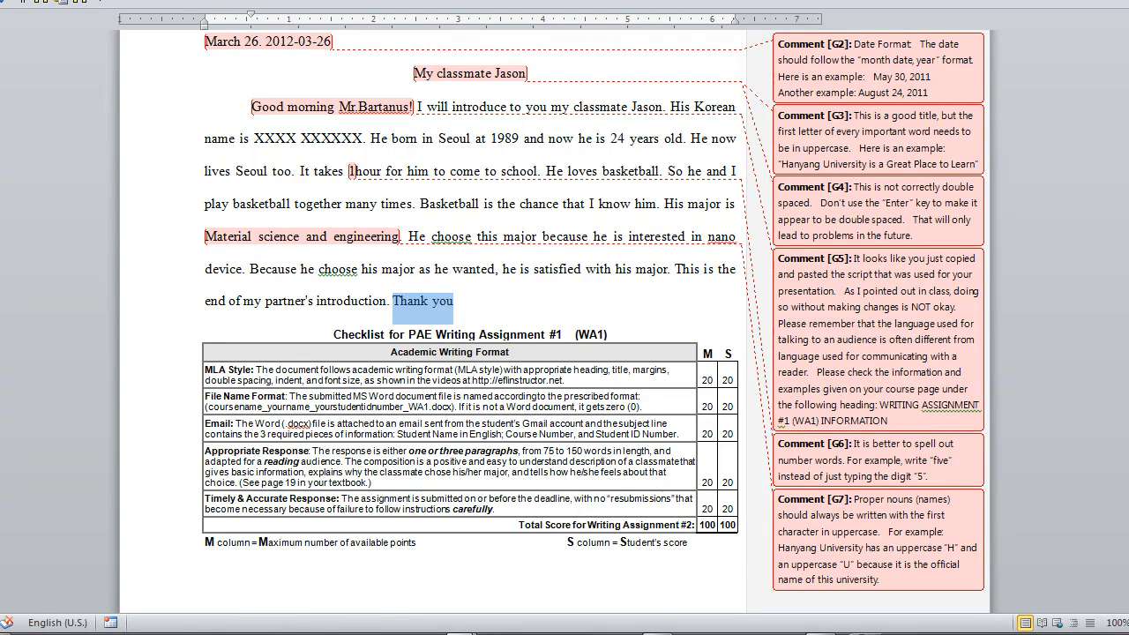
{"action": "key", "text": "ctrl+alt+m"}
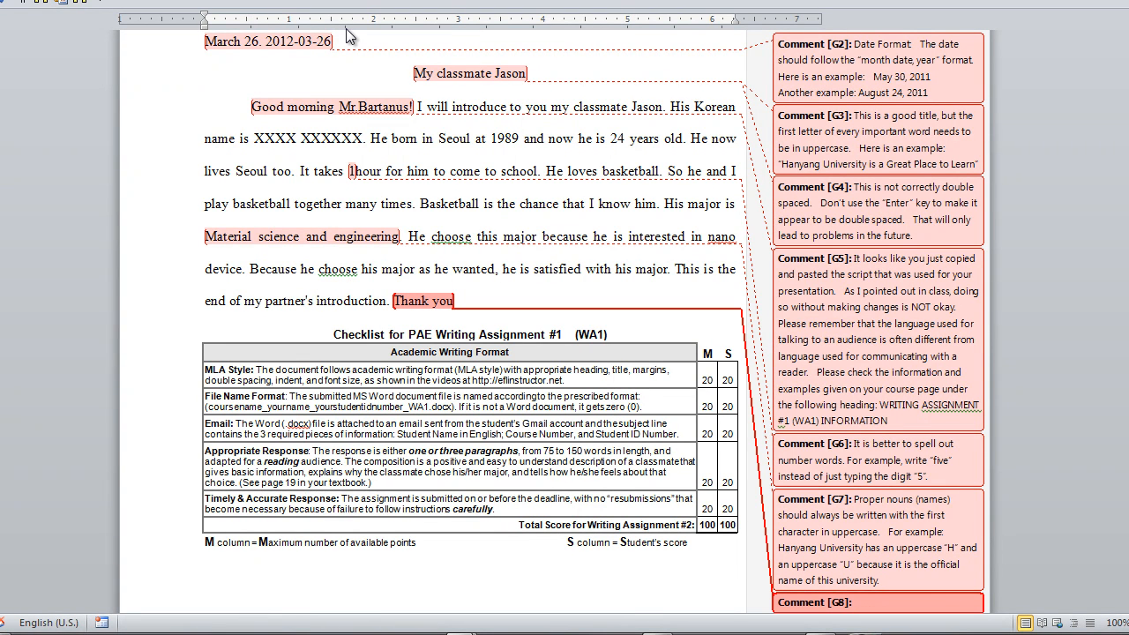
{"action": "type", "text": "thank"}
{"action": "key", "text": "F3"}
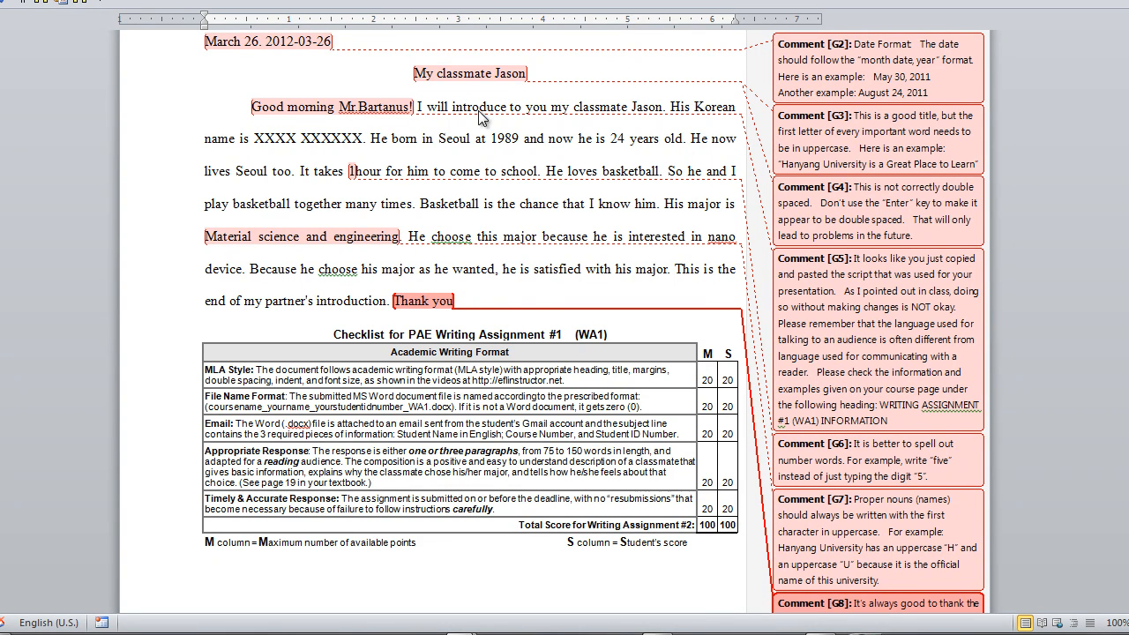
{"action": "scroll", "coordinate": [556, 244], "scroll_direction": "down", "scroll_amount": 1}
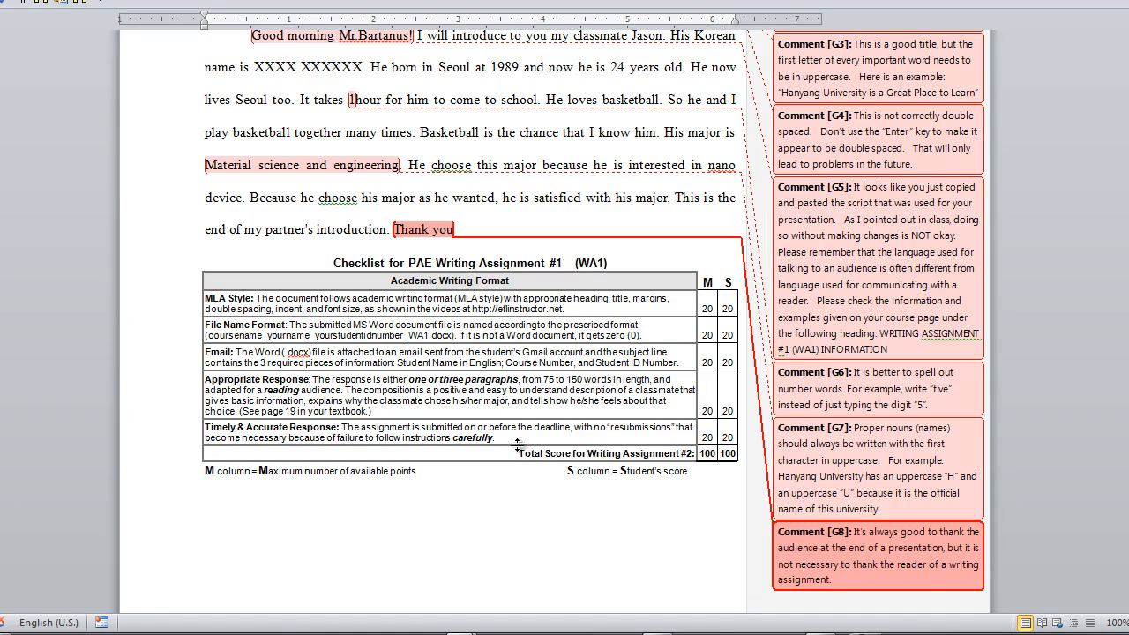
Add a bulleted remark below the checklist with the feedback on turning off justification and using "Align Text Left"
{"action": "left_click", "coordinate": [247, 522]}
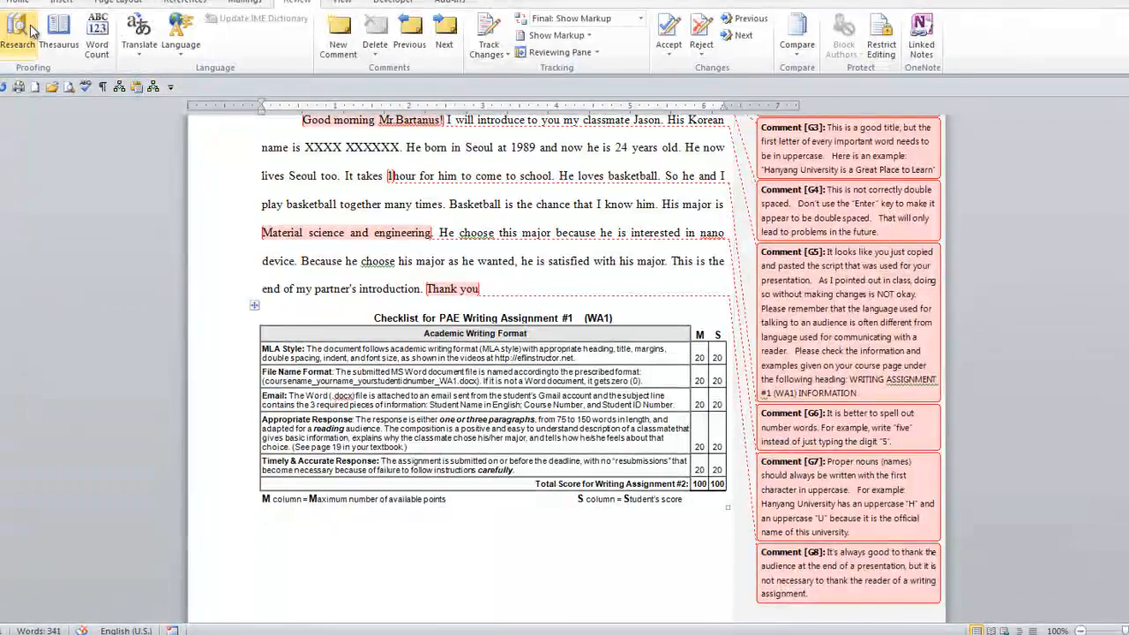
{"action": "left_click", "coordinate": [20, 2]}
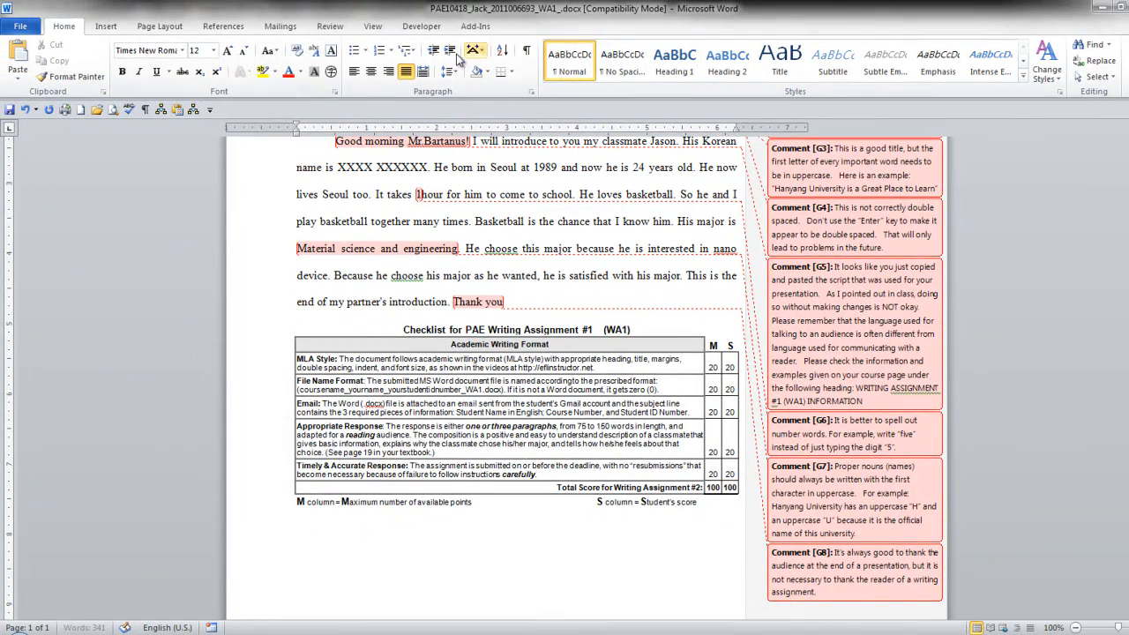
{"action": "left_click", "coordinate": [354, 51]}
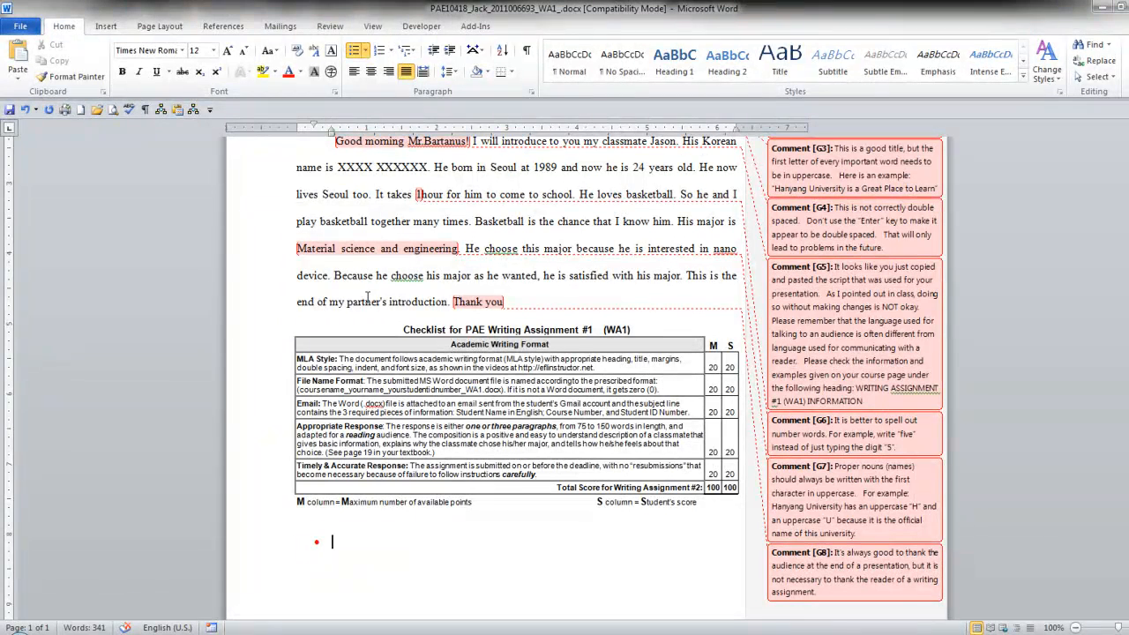
{"action": "type", "text": "j"}
{"action": "key", "text": "BackSpace"}
{"action": "type", "text": "Please turn off the “justification”   (or “justify”) mode in your word processor.  If you are using Microsoft Word—which you should be—this is a very simple procedure. Make sure that your writing is set only on “Align Text Left.”  If you are not sure about how to do this in MS Word, please watch the Video #1 at http://eflinstructor.net."}
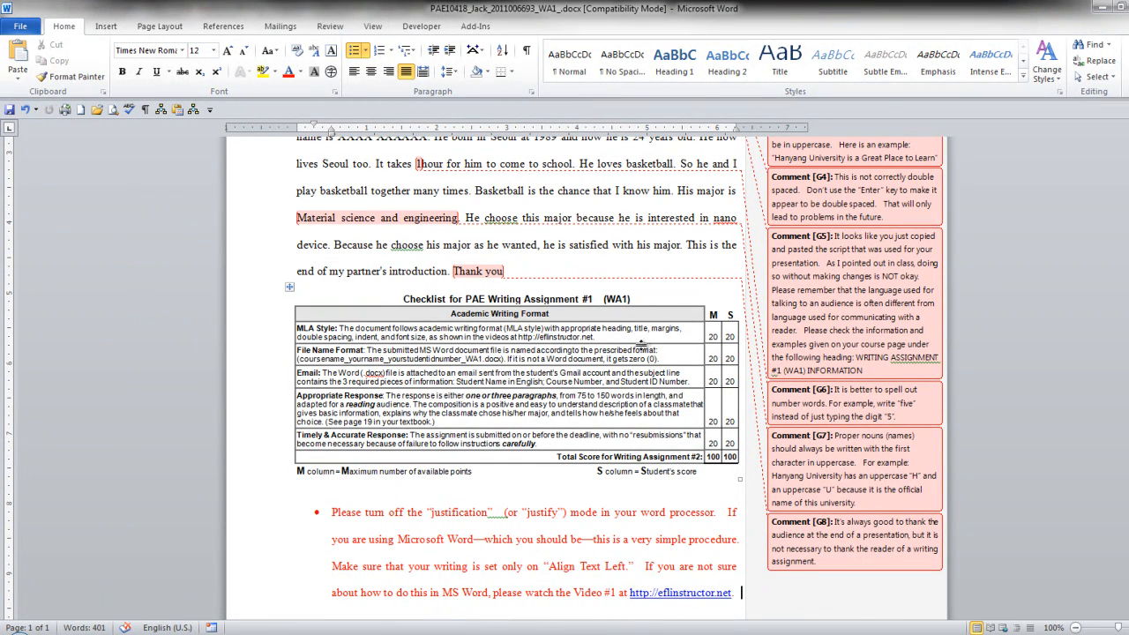
Set the student's checklist scores to 16 for MLA Style and 15 for Appropriate Response
{"action": "scroll", "coordinate": [647, 312], "scroll_direction": "up", "scroll_amount": 3}
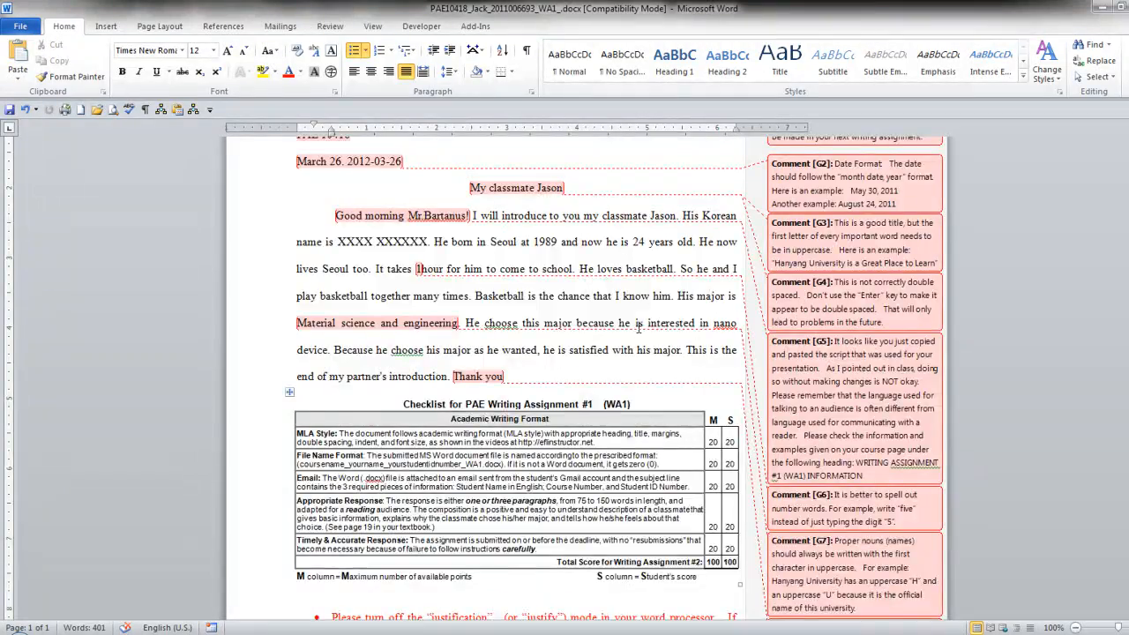
{"action": "scroll", "coordinate": [650, 394], "scroll_direction": "down", "scroll_amount": 3}
{"action": "scroll", "coordinate": [650, 395], "scroll_direction": "down", "scroll_amount": 1}
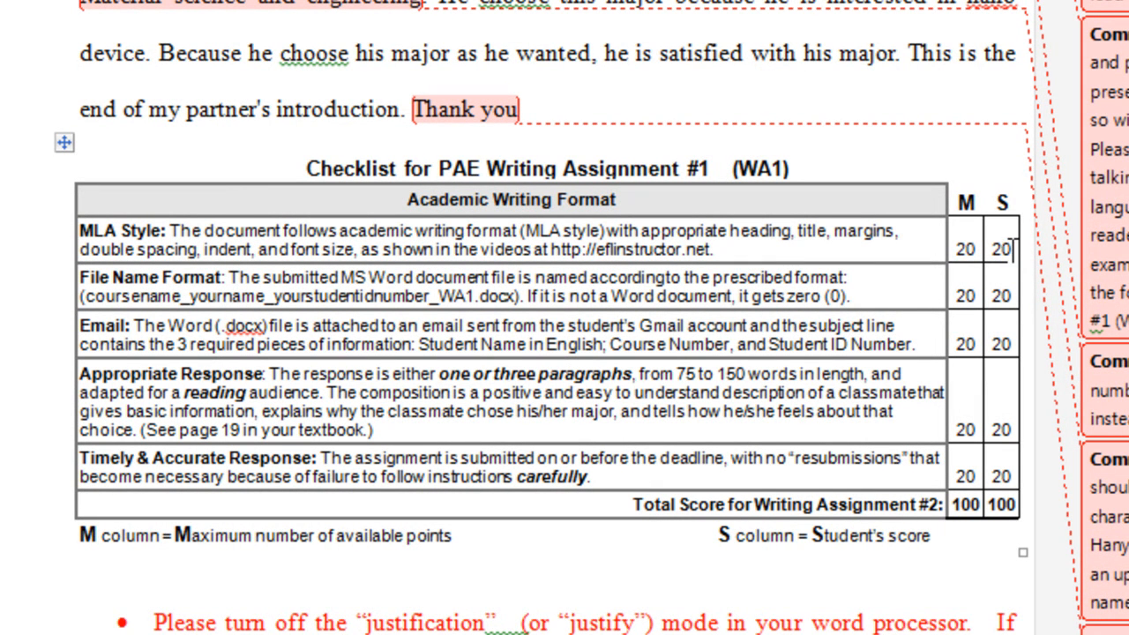
{"action": "double_click", "coordinate": [1000, 248]}
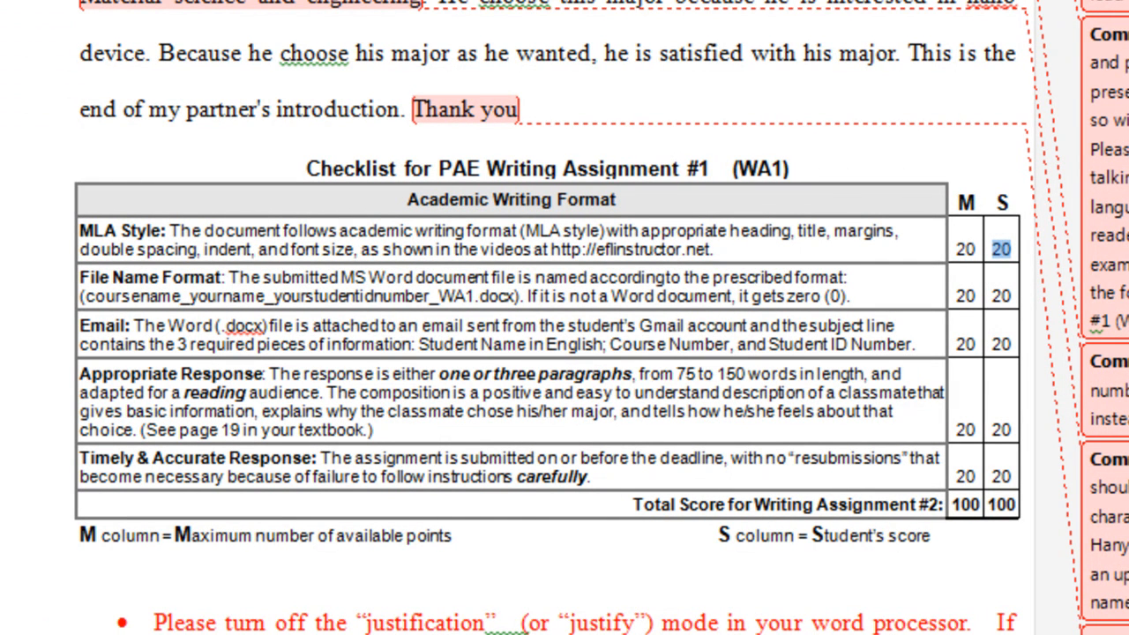
{"action": "type", "text": "16"}
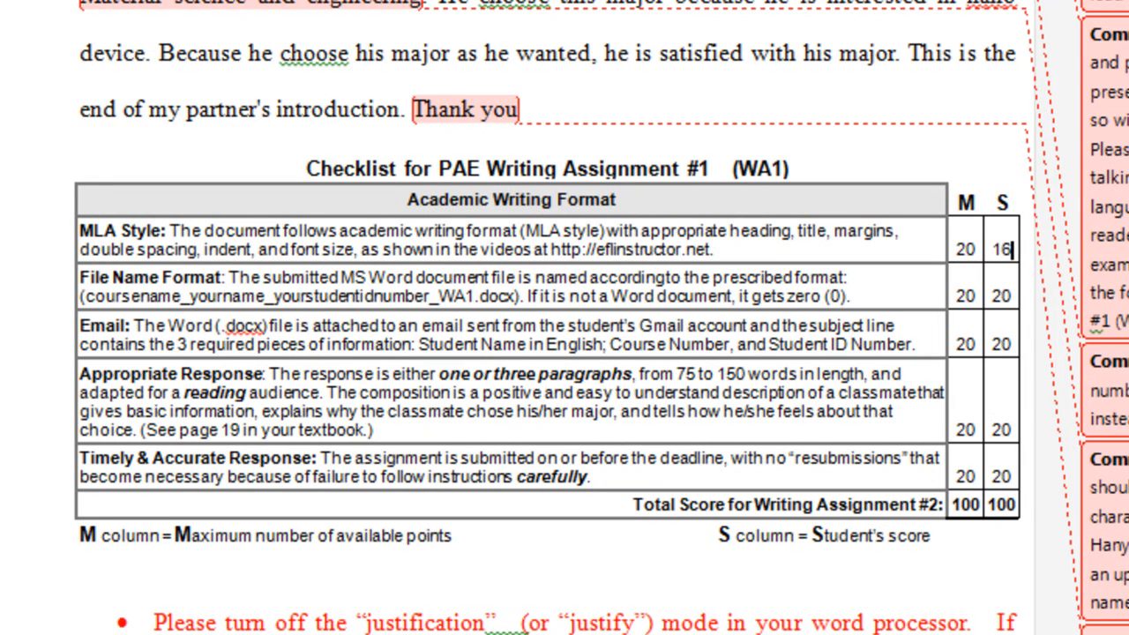
{"action": "double_click", "coordinate": [1002, 429]}
{"action": "type", "text": "15"}
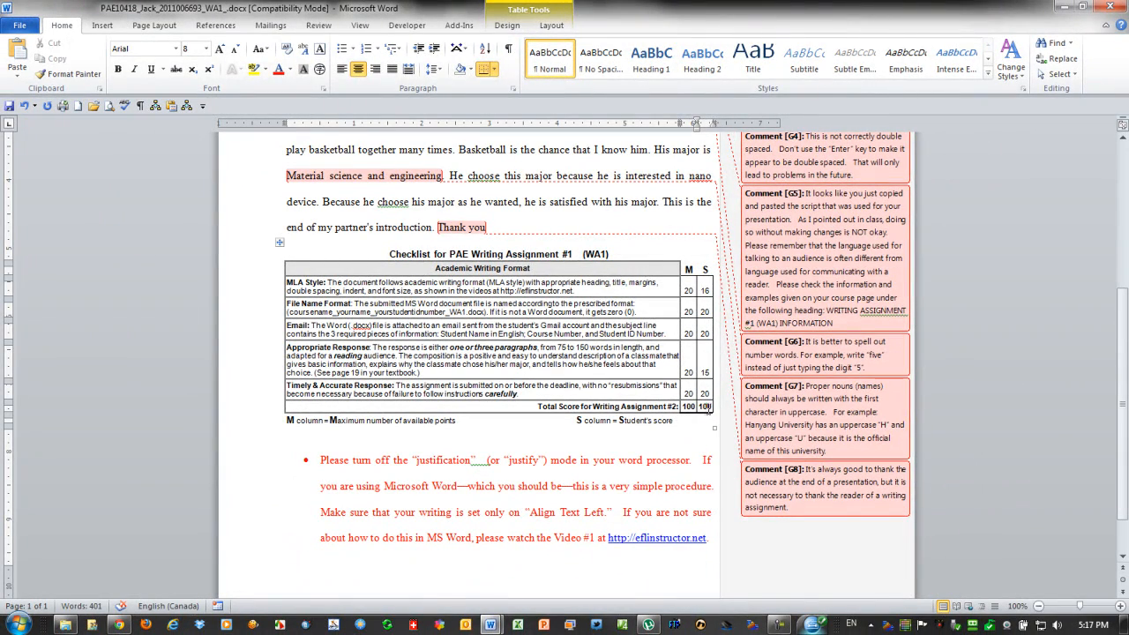
Replace the student's total score in the checklist with the table formula =SUM(ABOVE), using number format 0
{"action": "double_click", "coordinate": [706, 405]}
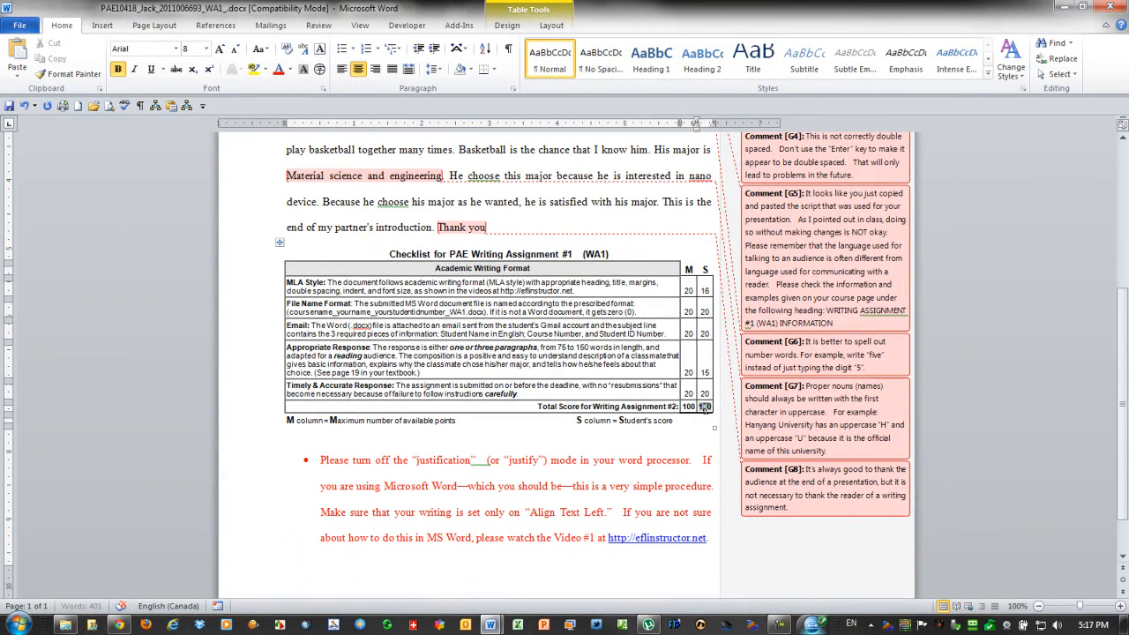
{"action": "left_click", "coordinate": [559, 26]}
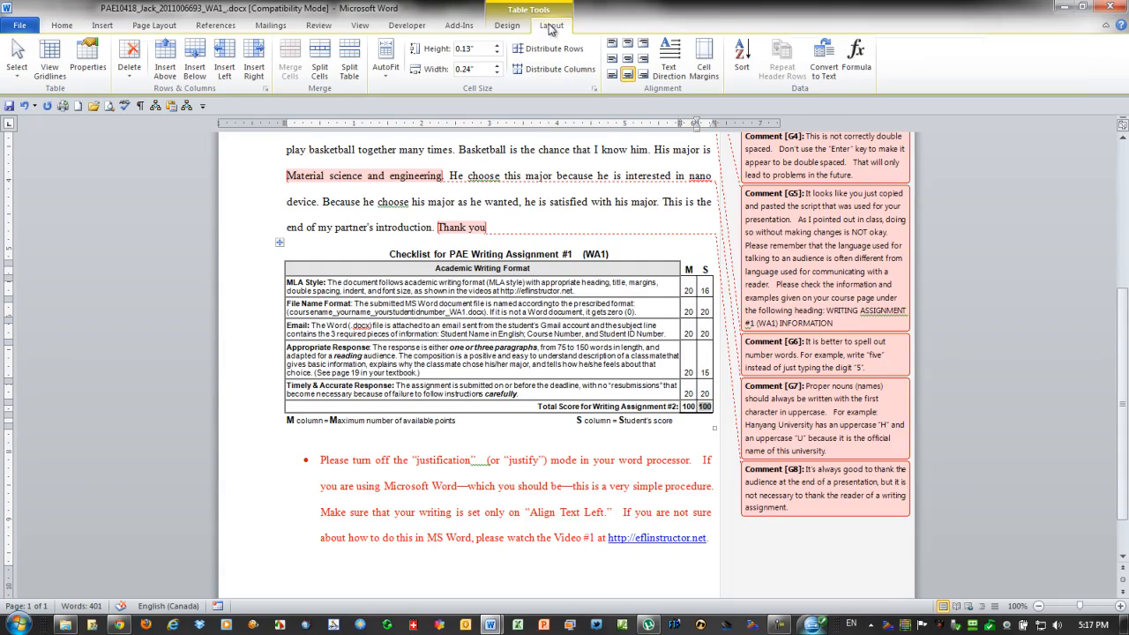
{"action": "left_click", "coordinate": [856, 54]}
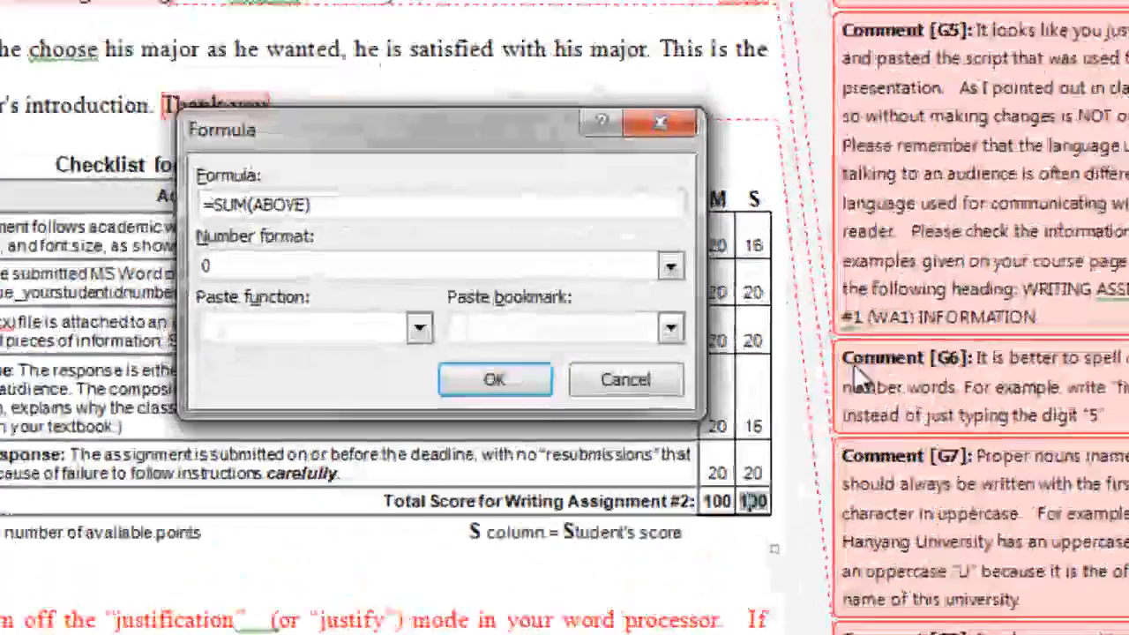
{"action": "left_click", "coordinate": [457, 399]}
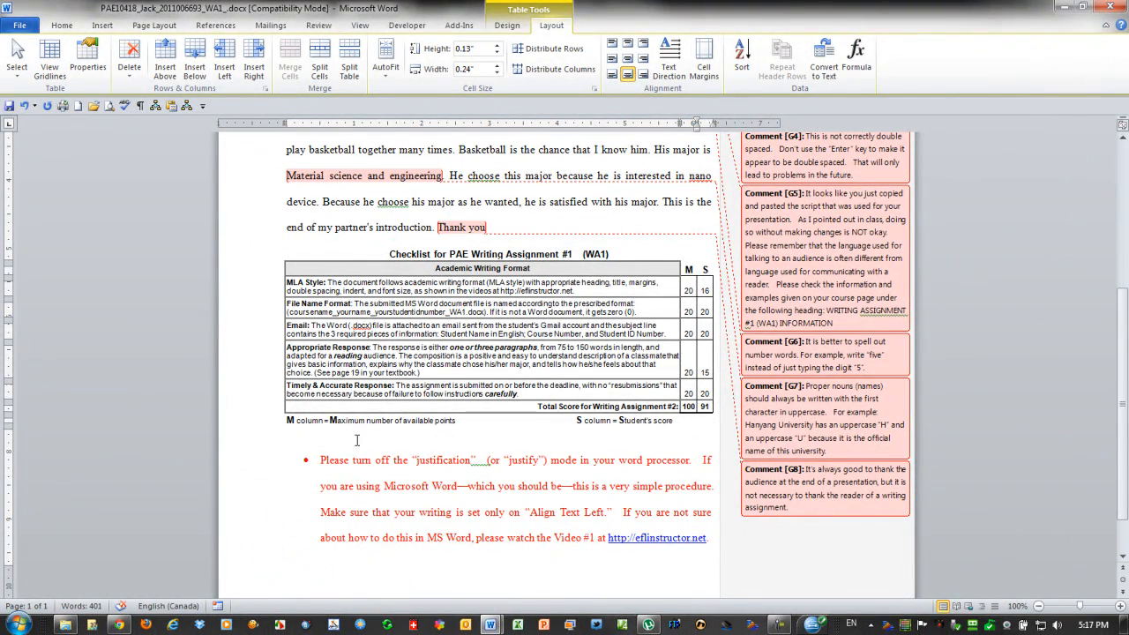
{"action": "left_click", "coordinate": [418, 205]}
{"action": "scroll", "coordinate": [582, 425], "scroll_direction": "down", "scroll_amount": 2}
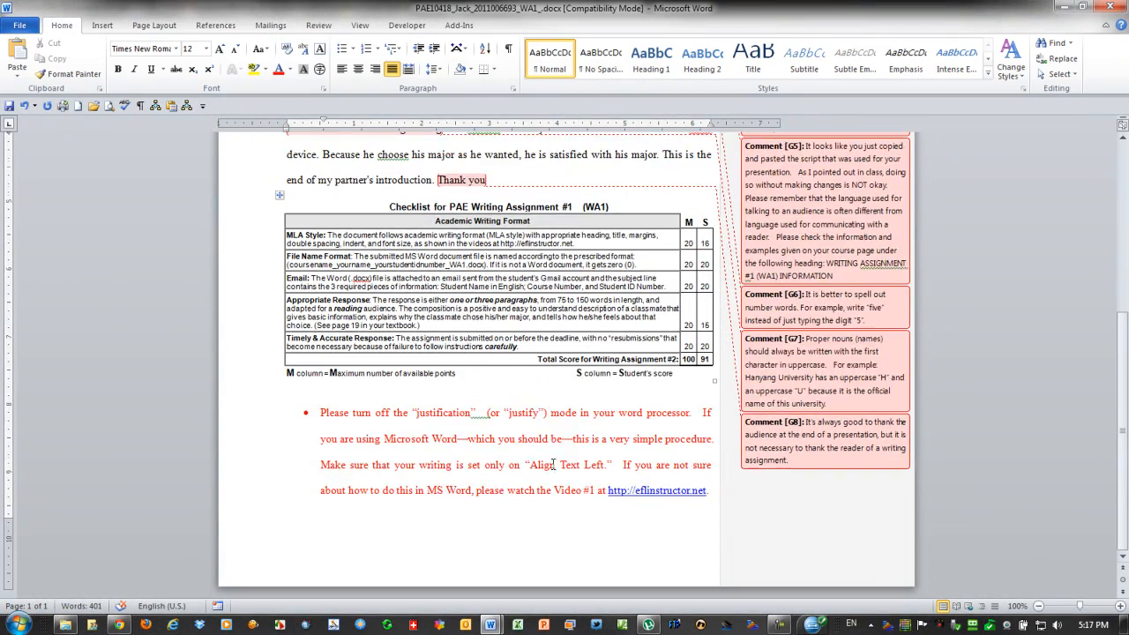
{"action": "scroll", "coordinate": [555, 463], "scroll_direction": "up", "scroll_amount": 10}
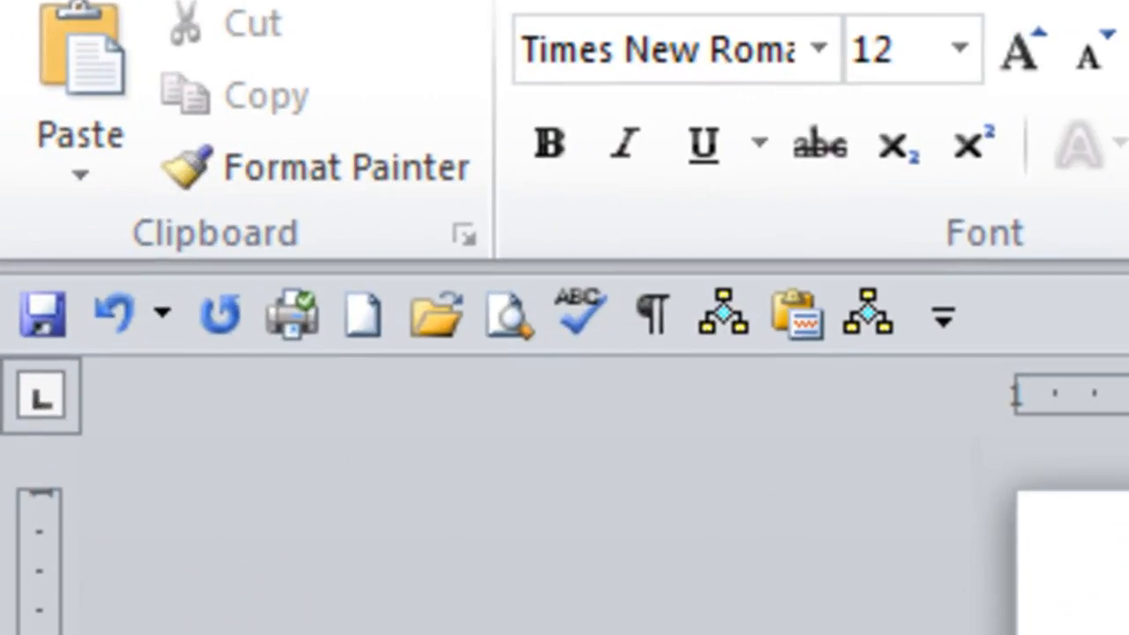